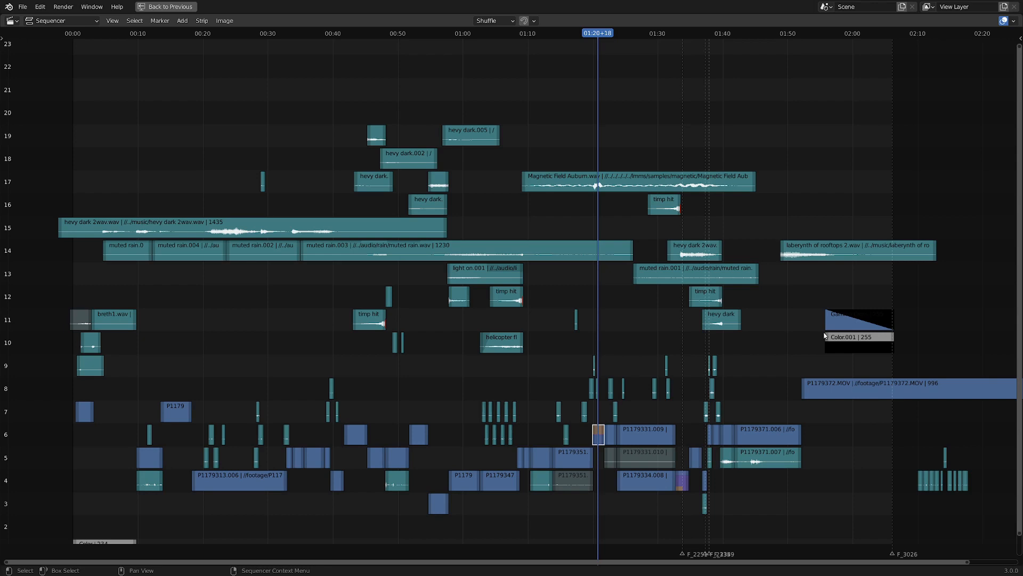
# - Look over the strips around 01:20 and restore the maximized sequencer to the Video Editing layout with its preview
pyautogui.scroll(-3, 825, 336)
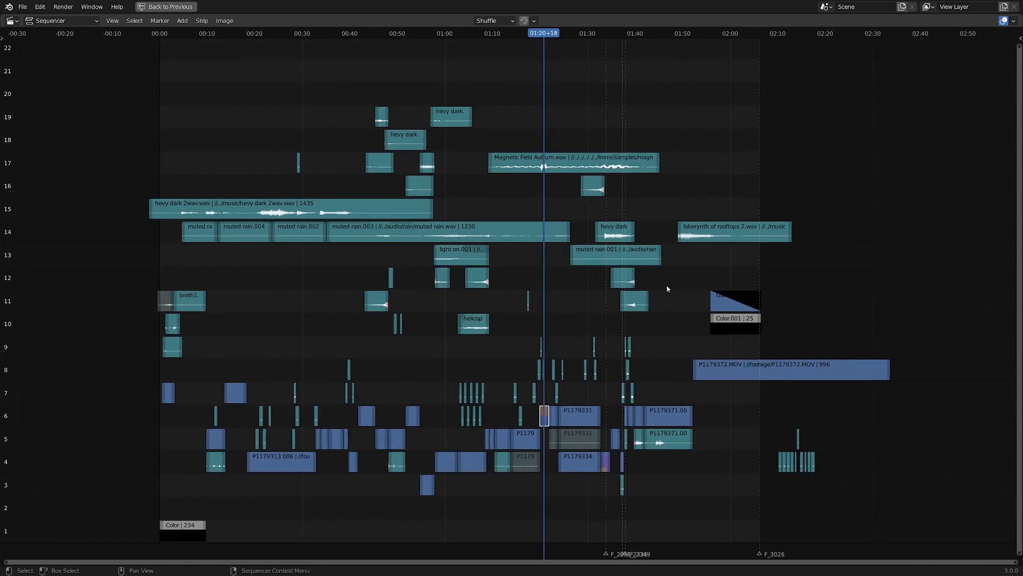
pyautogui.scroll(5, 551, 304)
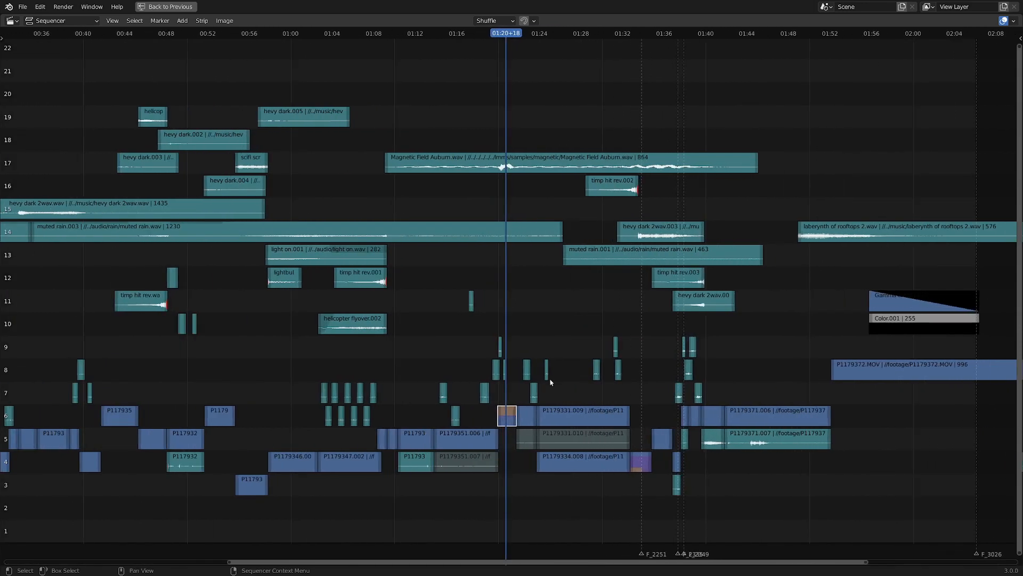
pyautogui.scroll(2, 551, 382)
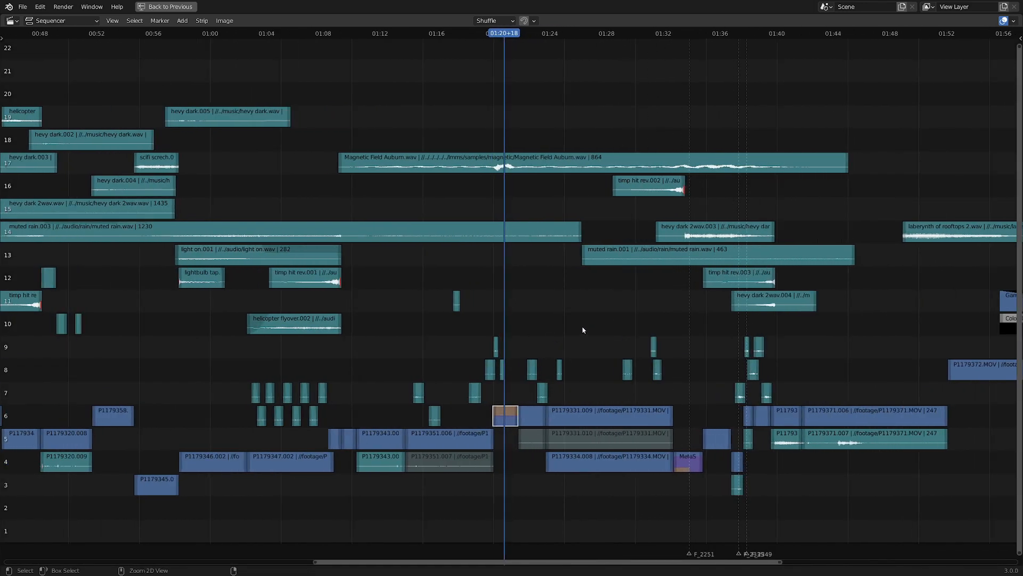
pyautogui.hotkey('ctrl', 'space')
pyautogui.scroll(2, 510, 178)
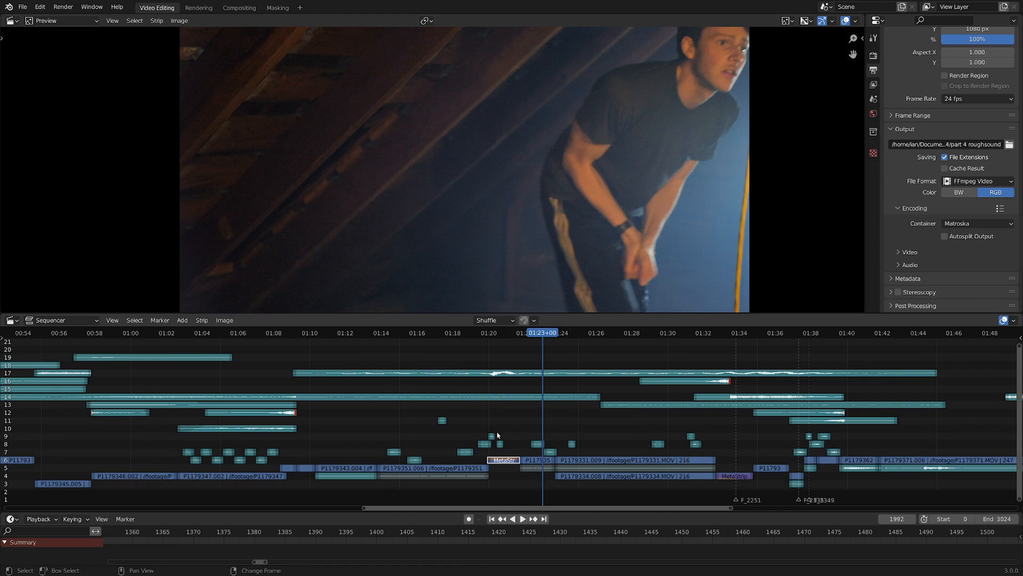
# - Play the MetaStrip shot from 01:20+02 in the preview and return the playhead to 01:20+02
pyautogui.rightClick(491, 444)
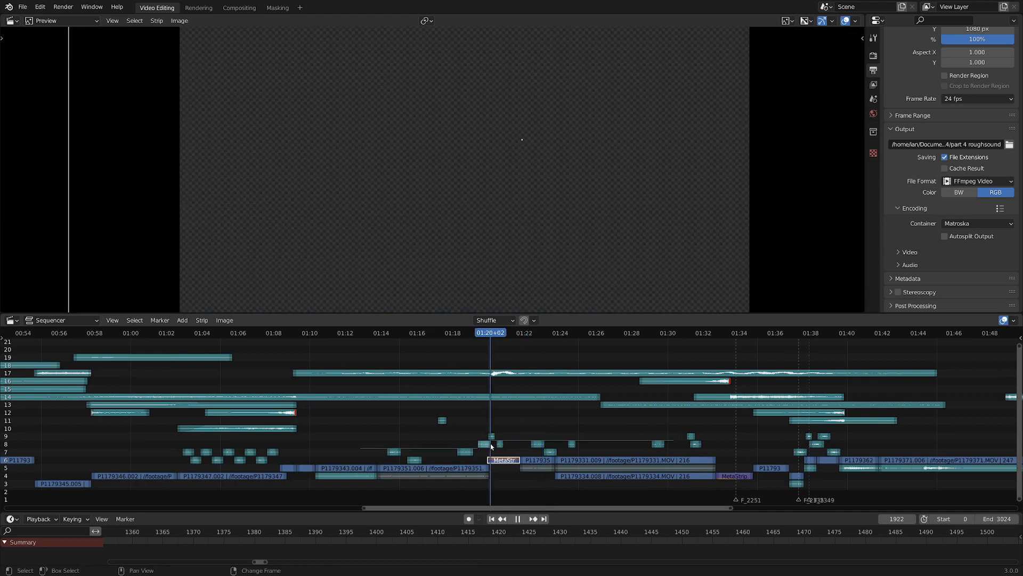
pyautogui.scroll(4, 515, 262)
pyautogui.press('space')
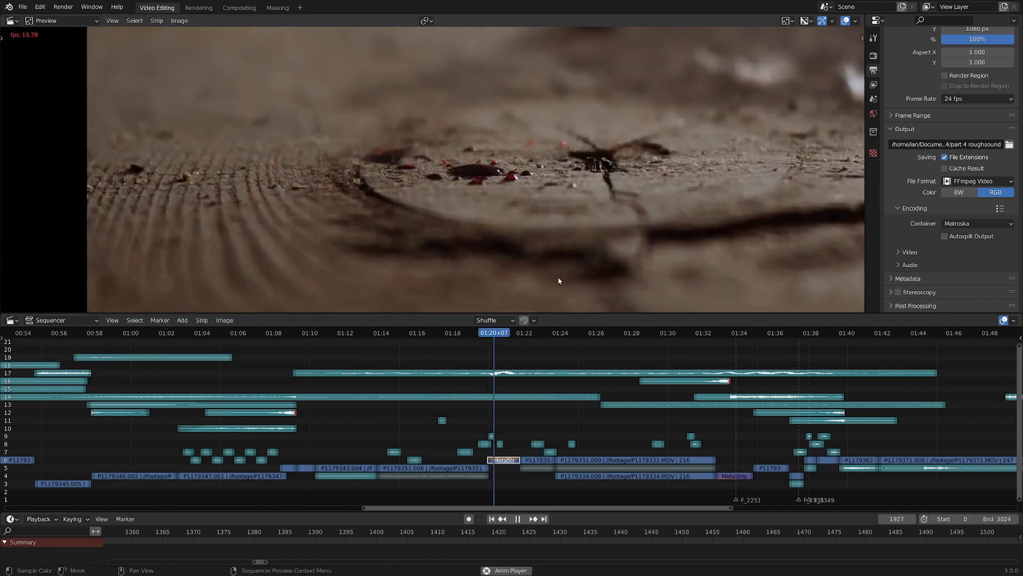
pyautogui.press('space')
pyautogui.press('space')
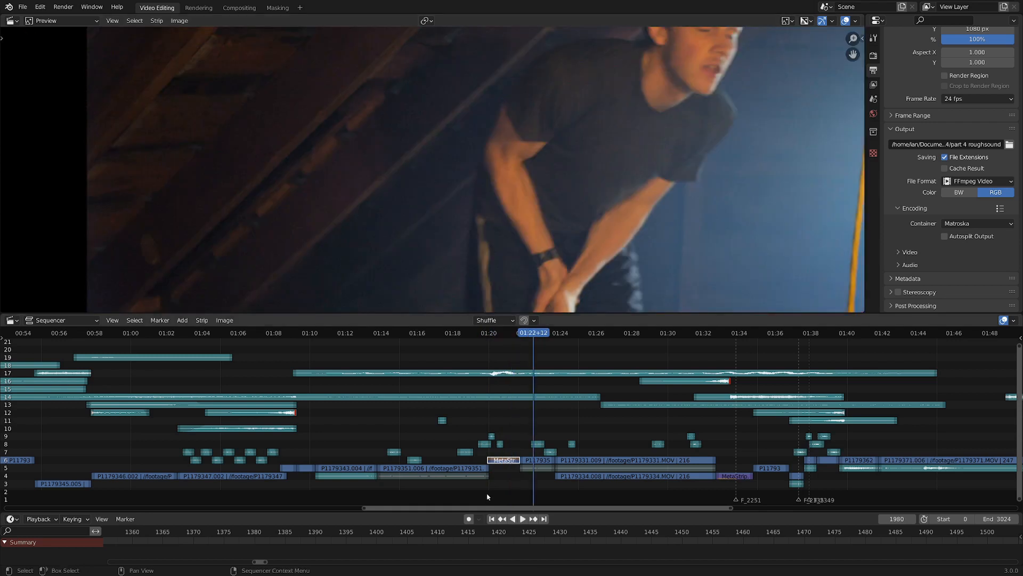
pyautogui.rightClick(490, 447)
pyautogui.moveTo(490, 447); pyautogui.dragTo(491, 447, button='right')
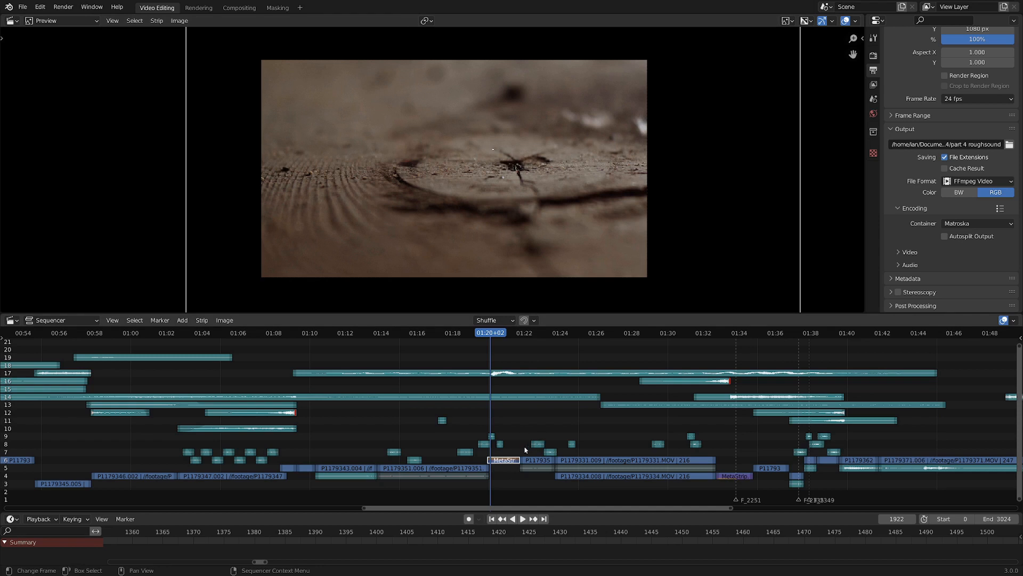
# - Enter the selected MetaStrip on channel 6 to reach the strips inside it
pyautogui.scroll(8, 485, 483)
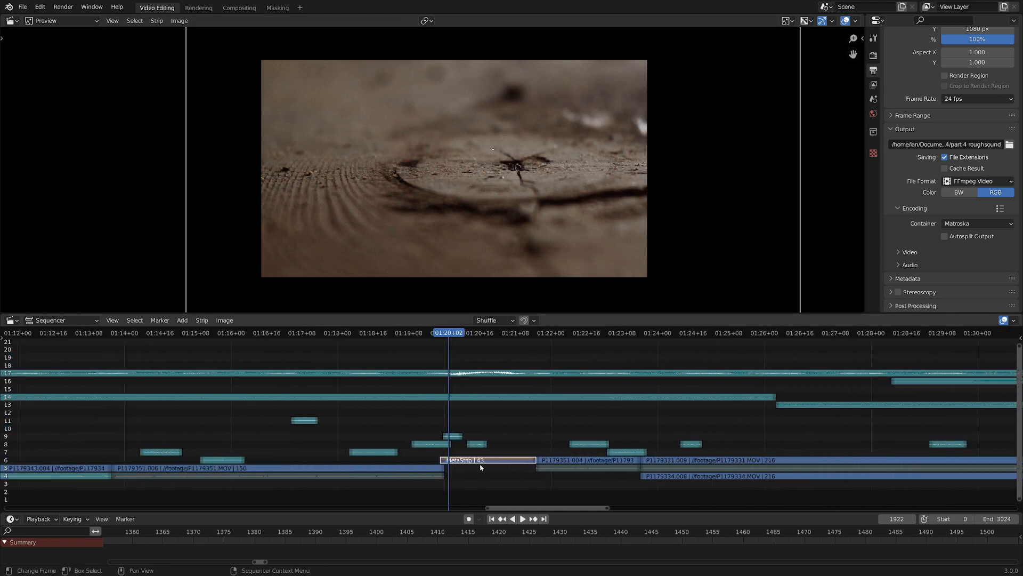
pyautogui.moveTo(484, 462); pyautogui.dragTo(489, 462, button='middle')
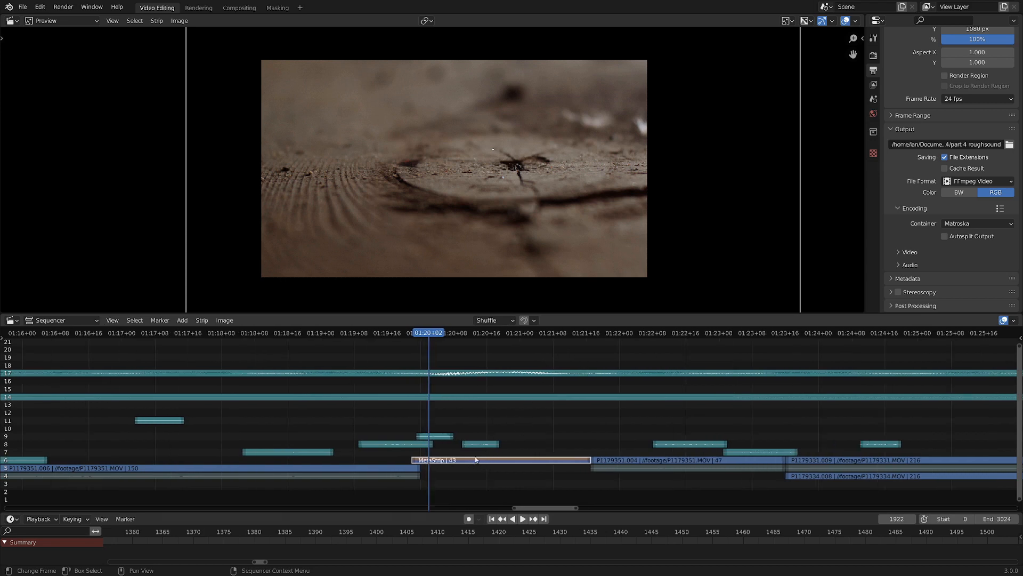
pyautogui.press('Tab')
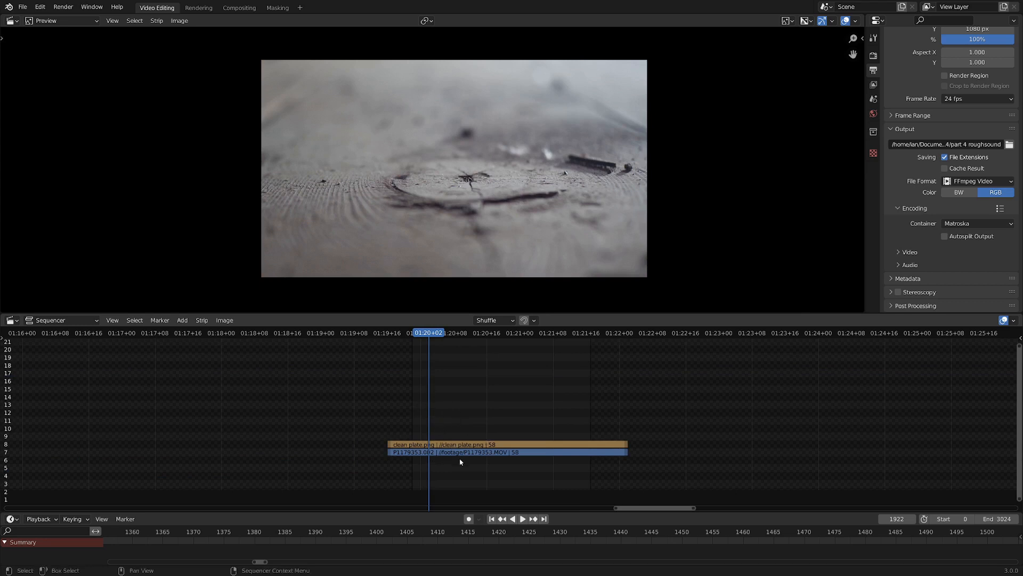
pyautogui.scroll(3, 462, 463)
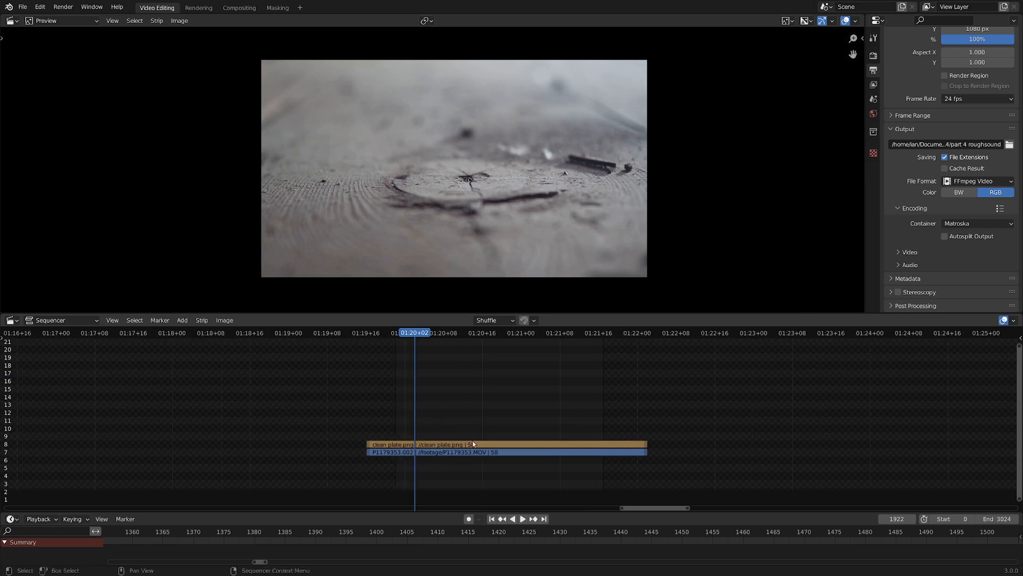
# - Mute the P1179353.002 footage strip to isolate the clean plate in the preview, and unmute it again
pyautogui.click(419, 444)
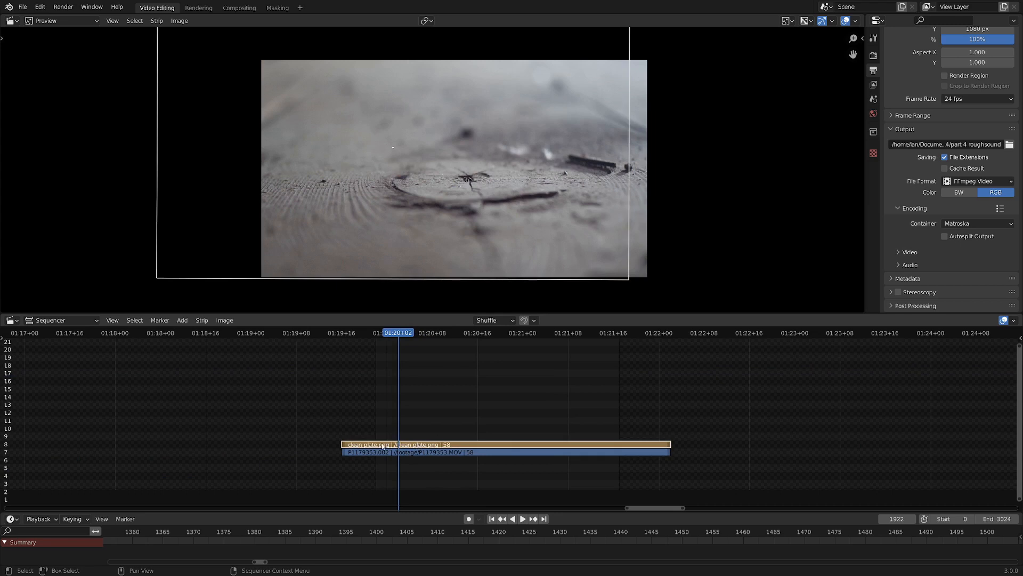
pyautogui.scroll(2, 384, 446)
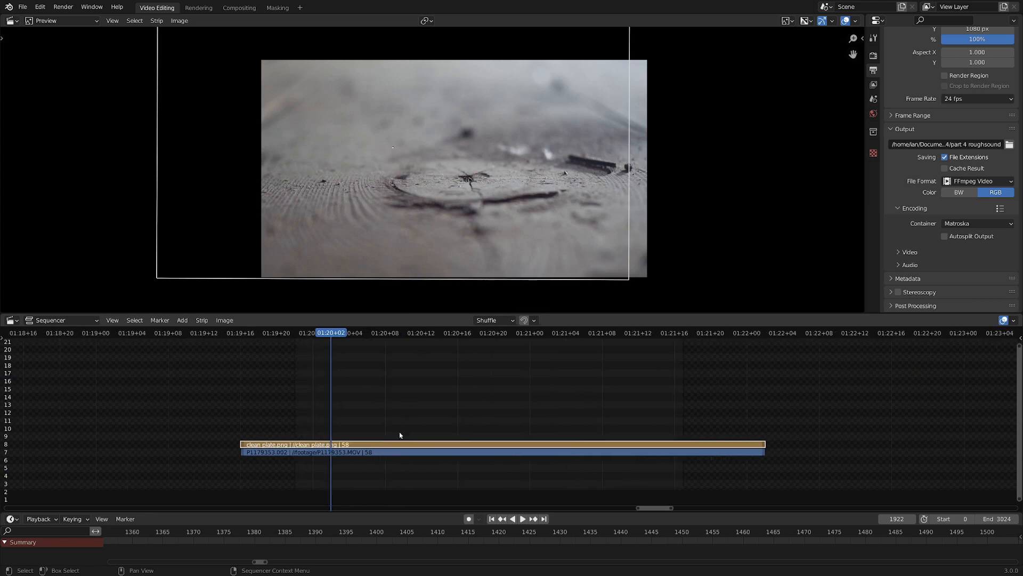
pyautogui.click(393, 459)
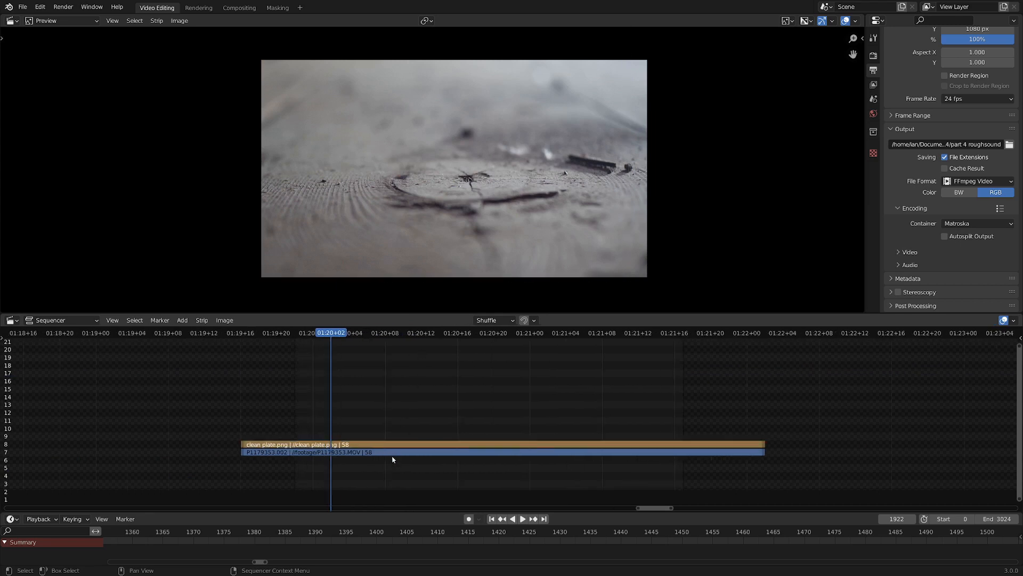
pyautogui.click(352, 453)
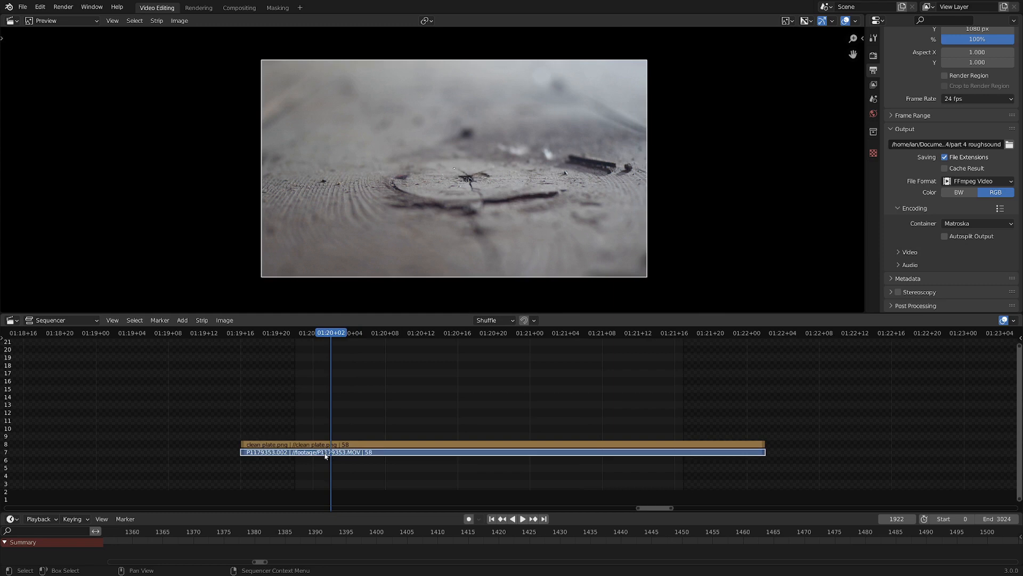
pyautogui.press('h')
pyautogui.click(327, 445)
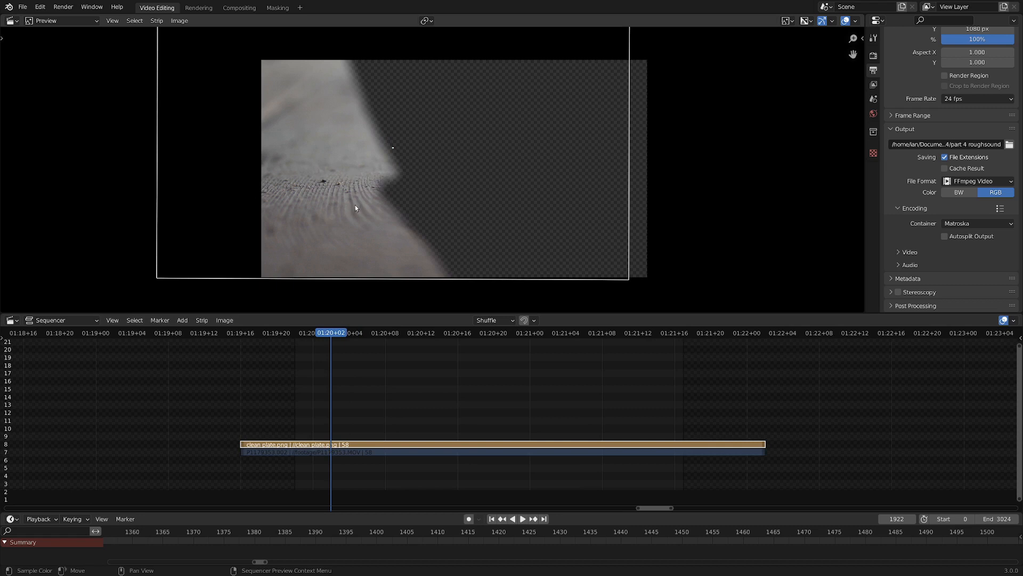
pyautogui.click(374, 452)
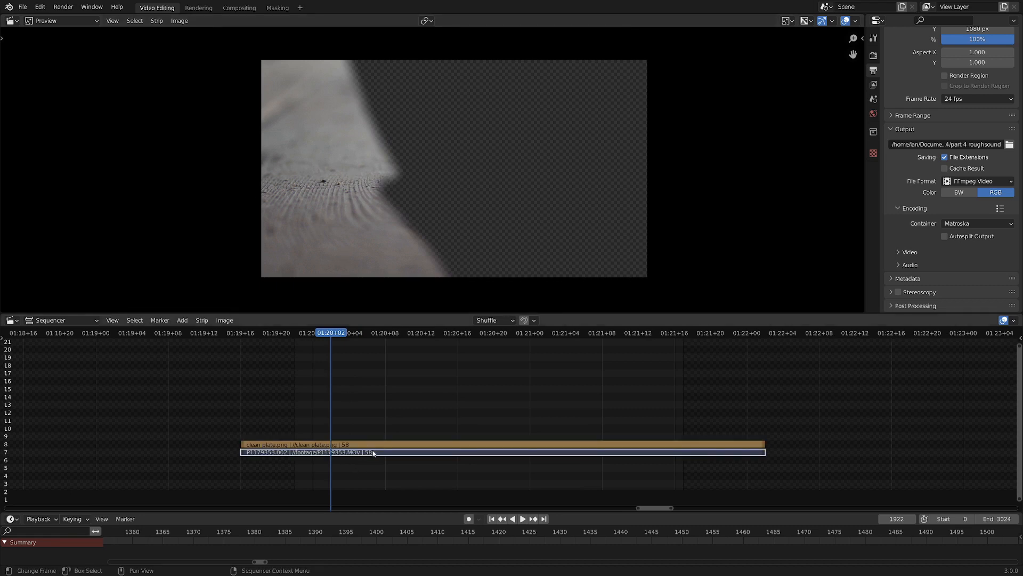
pyautogui.hotkey('alt', 'h')
# - Mute the clean plate.png strip and examine the uncovered foreground of the original footage in the preview
pyautogui.click(375, 444)
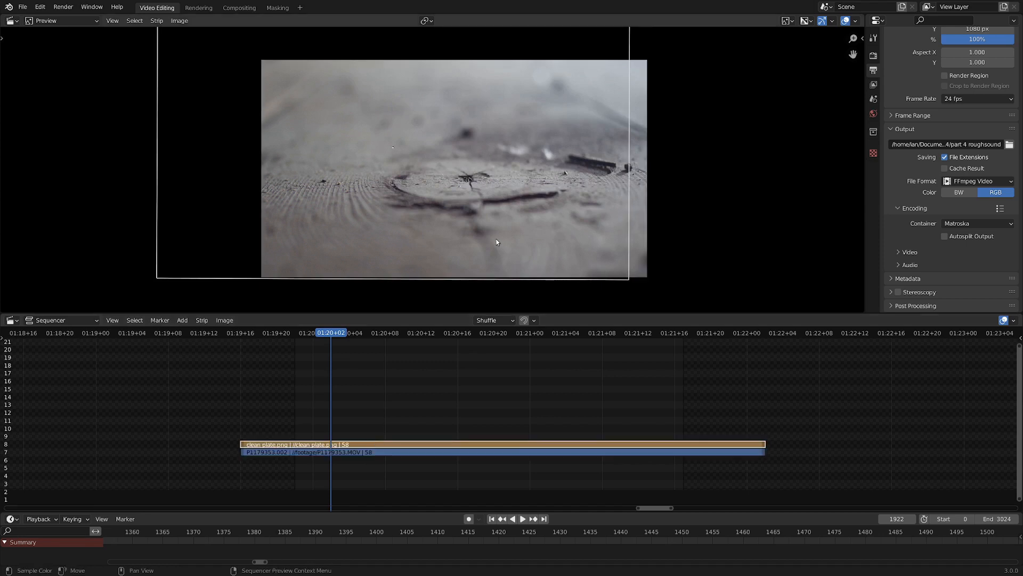
pyautogui.press('h')
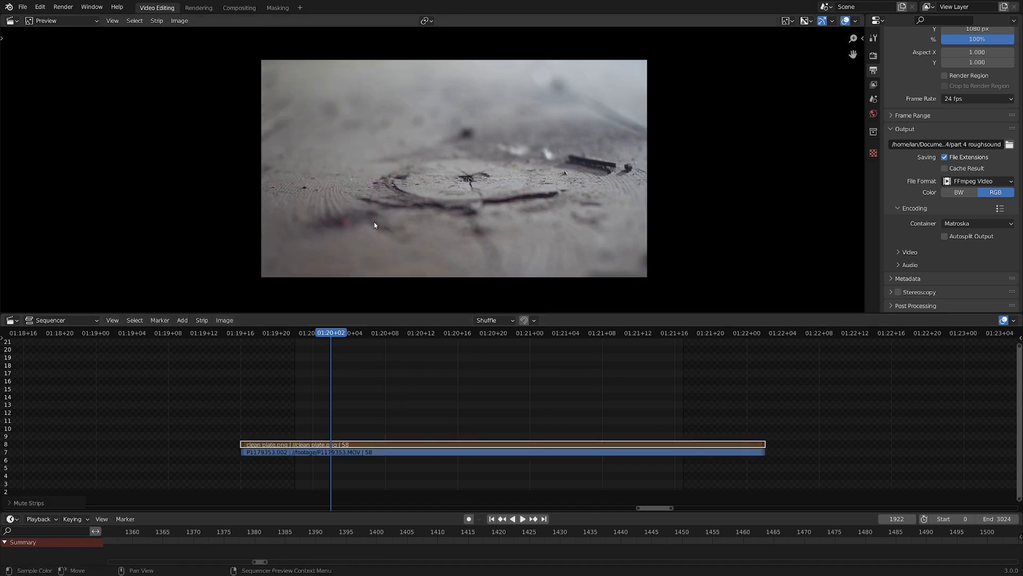
pyautogui.press('Home')
pyautogui.scroll(2, 343, 276)
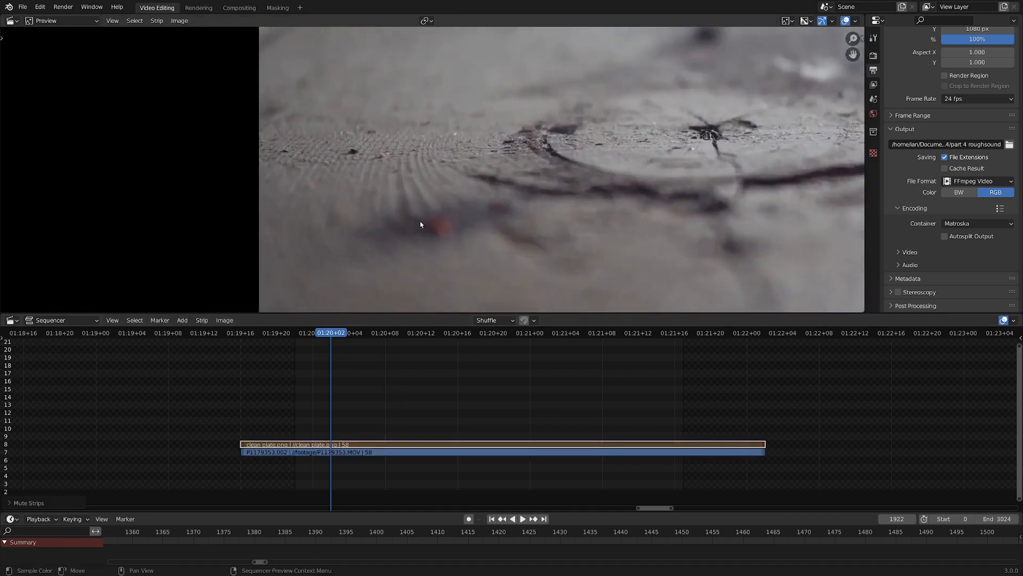
pyautogui.scroll(-5, 437, 206)
pyautogui.moveTo(437, 206); pyautogui.dragTo(283, 233, button='middle')
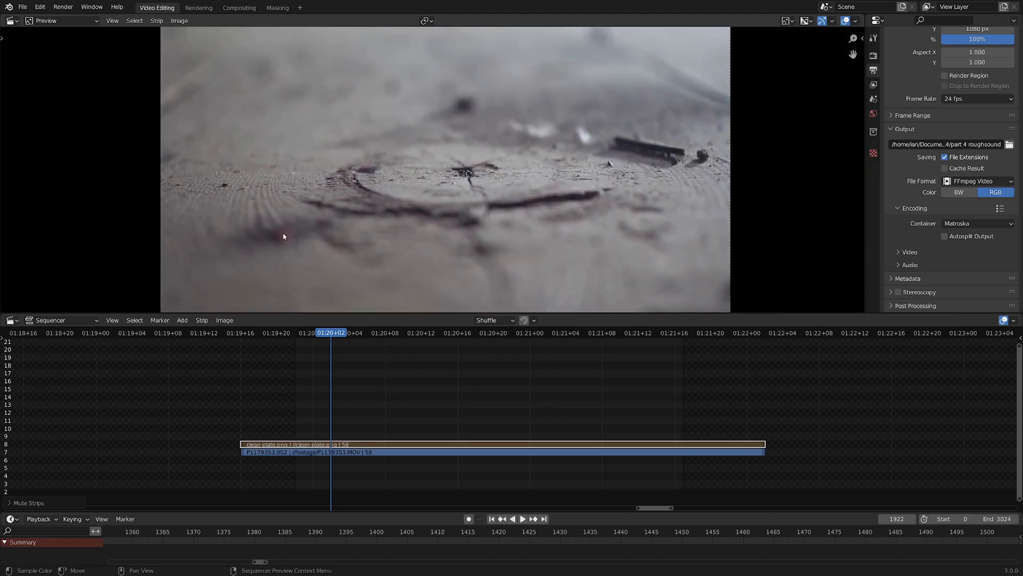
# - Switch to the Masking workspace and go to frame 0 of the P1179353.MOV clip
pyautogui.click(276, 8)
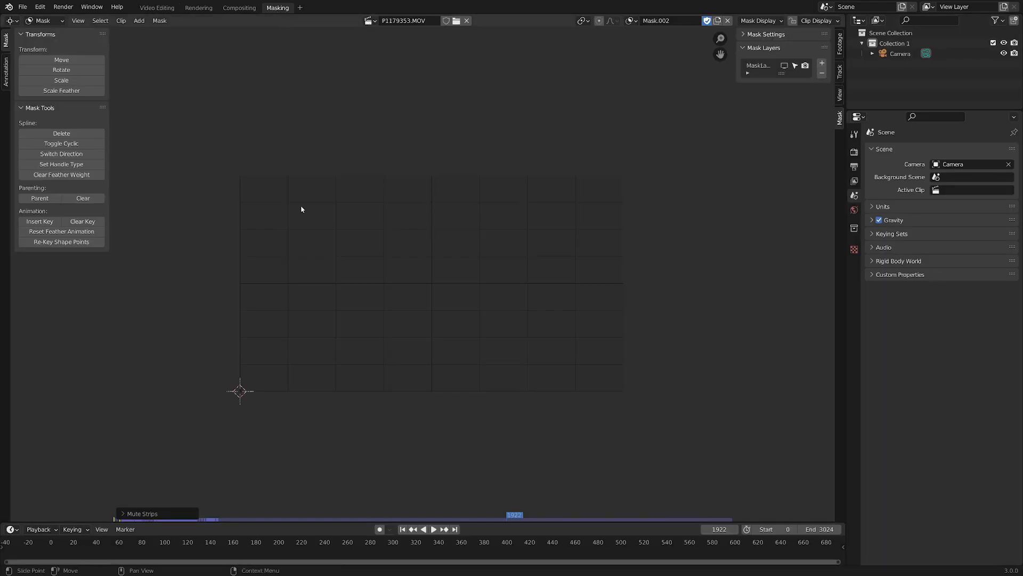
pyautogui.scroll(-5, 108, 544)
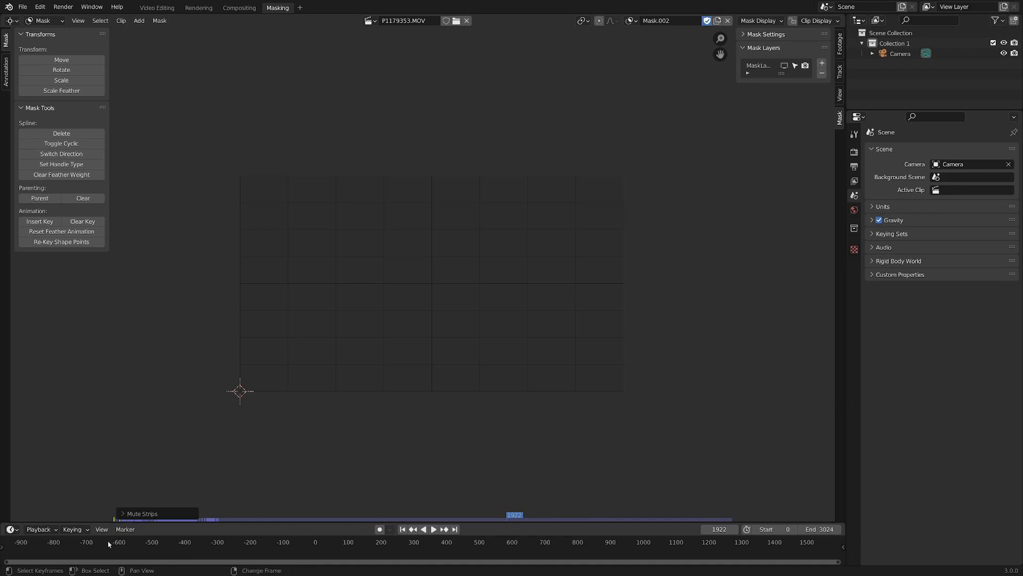
pyautogui.hotkey('shift', 'Left')
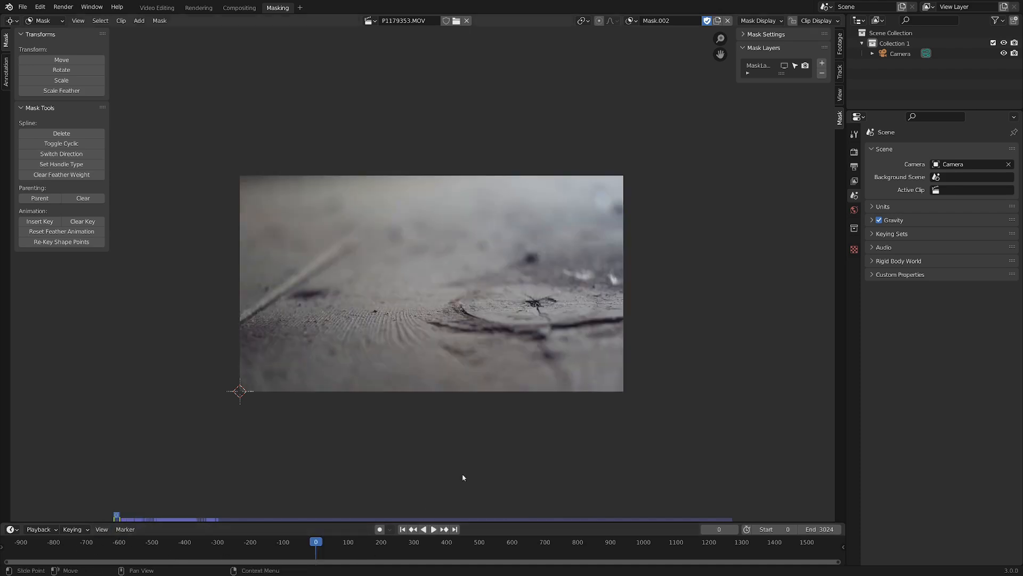
pyautogui.scroll(2, 546, 379)
pyautogui.scroll(-3, 511, 386)
pyautogui.scroll(2, 489, 392)
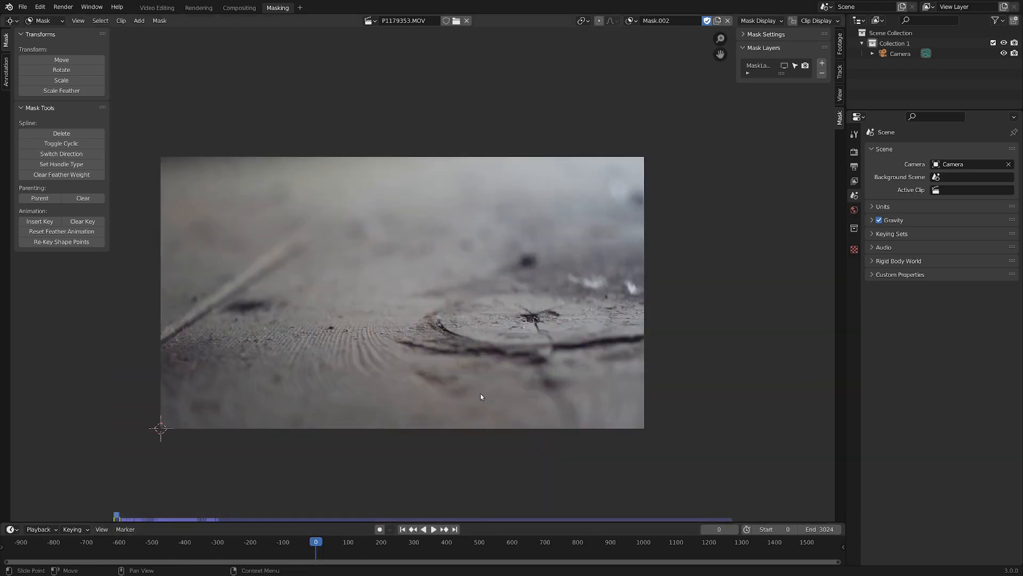
pyautogui.scroll(1, 481, 397)
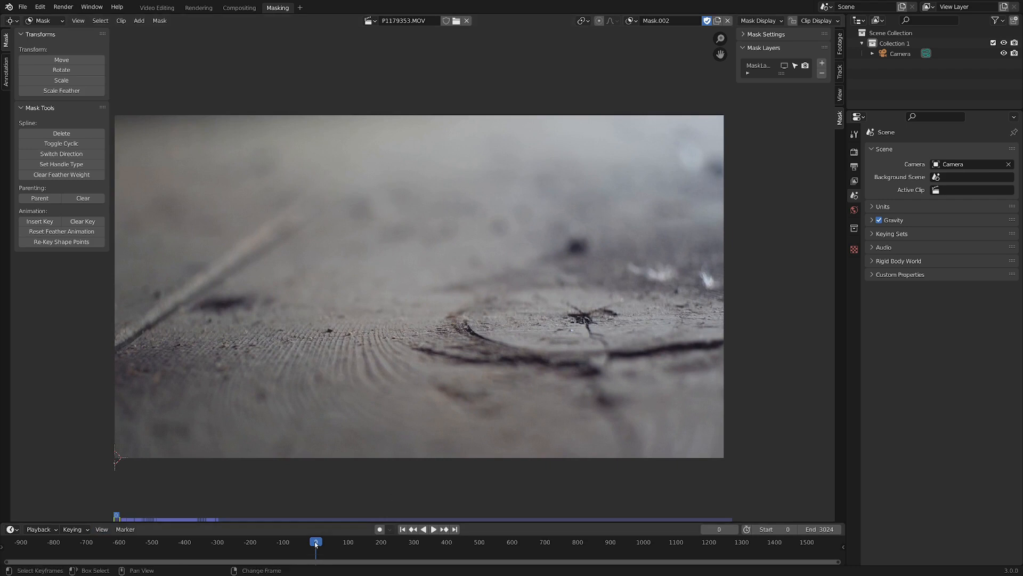
pyautogui.scroll(-3, 422, 259)
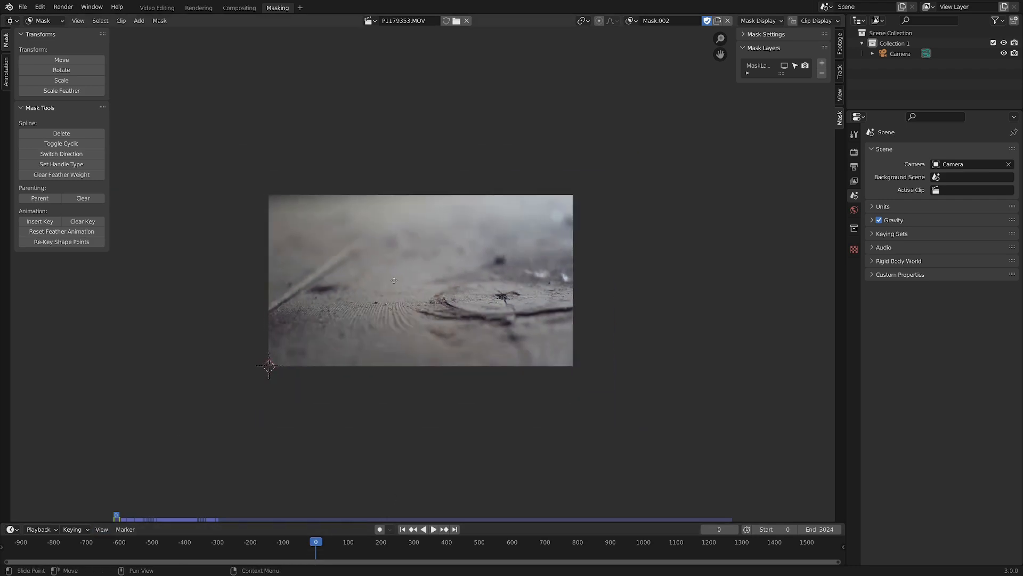
pyautogui.scroll(3, 392, 277)
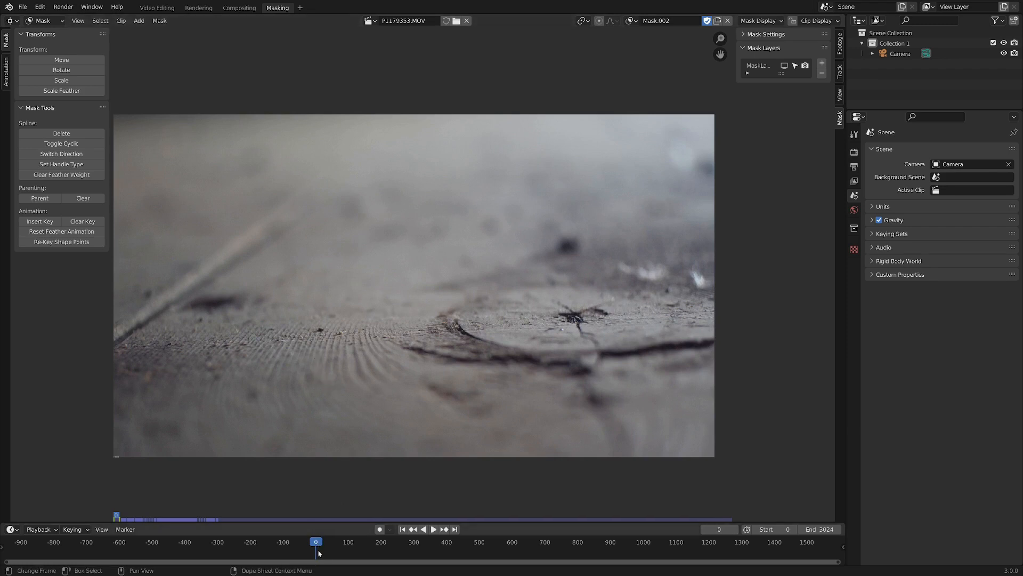
# - Play and scrub through P1179353.MOV up to frame 300, examining the red spot in the foreground
pyautogui.press('space')
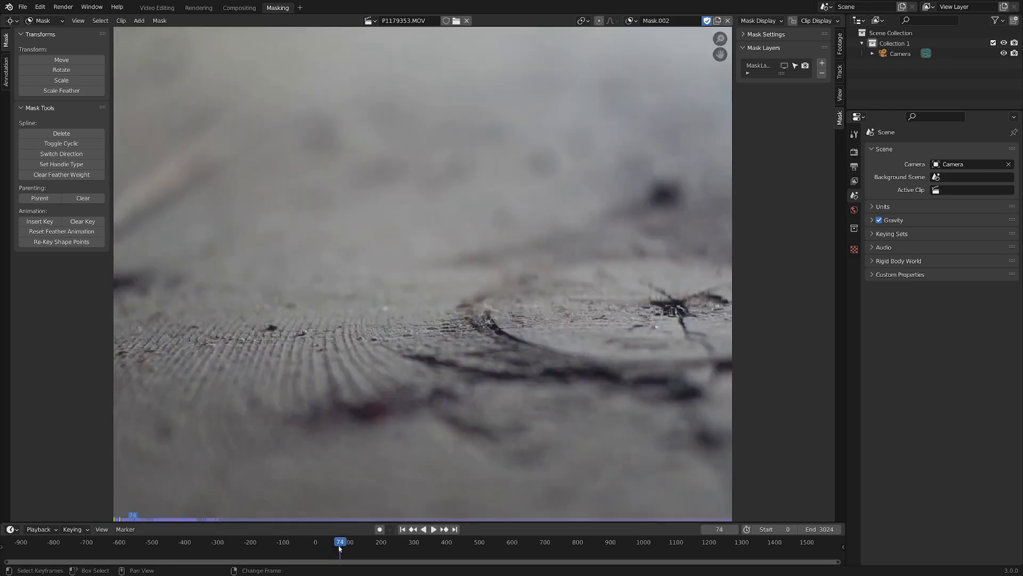
pyautogui.moveTo(339, 548); pyautogui.dragTo(319, 548)
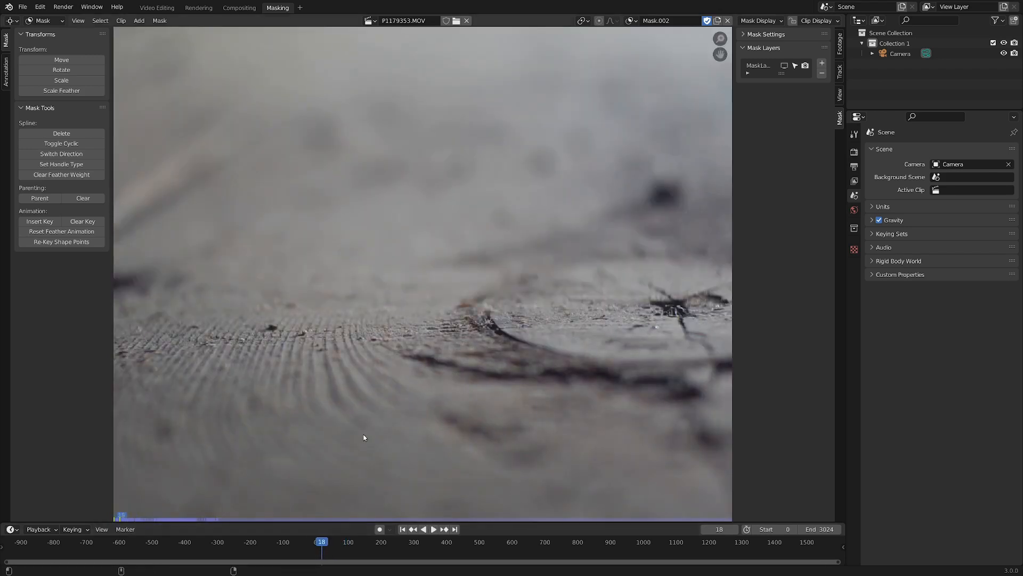
pyautogui.press('f')
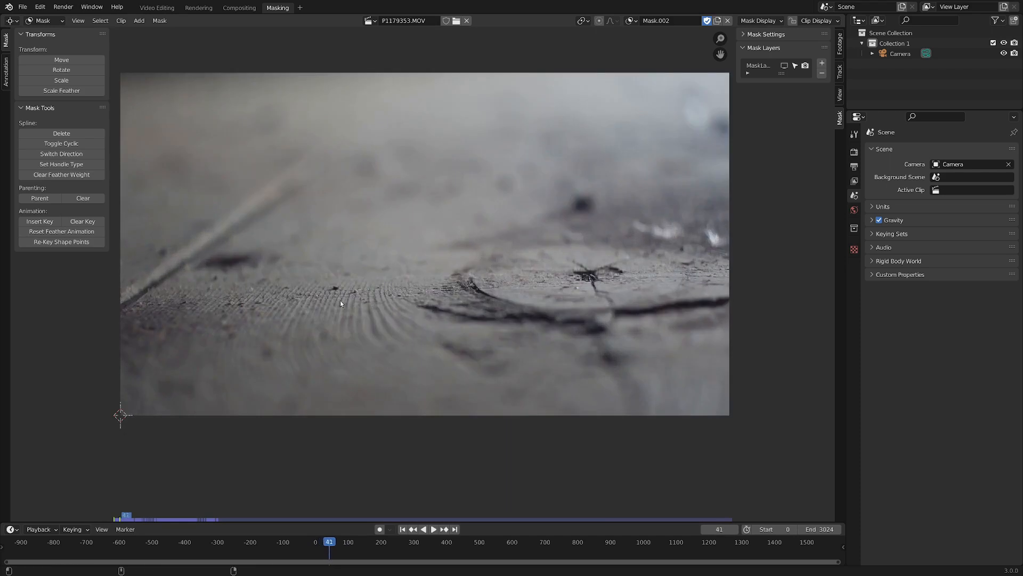
pyautogui.press('space')
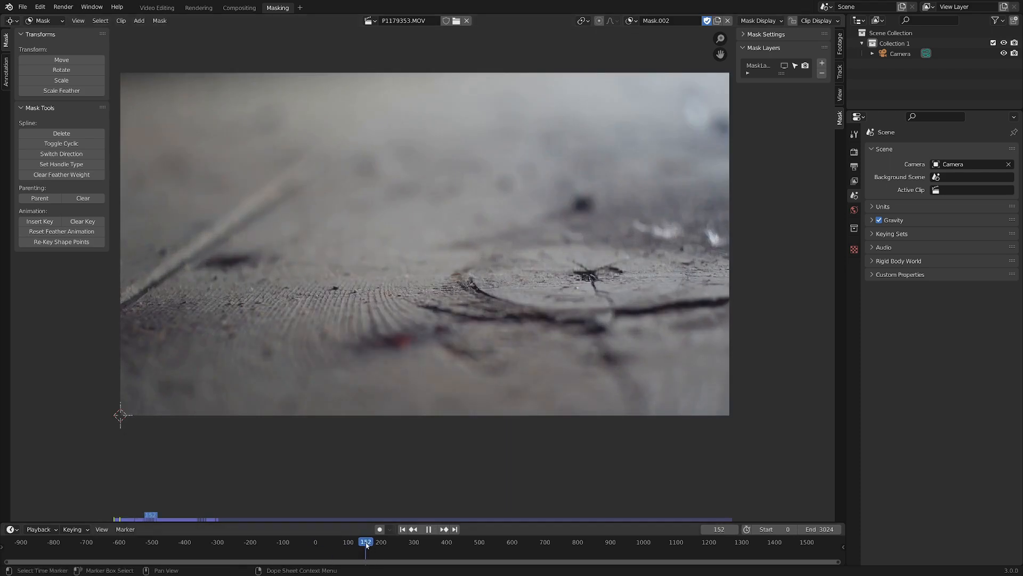
pyautogui.moveTo(376, 550); pyautogui.dragTo(387, 550)
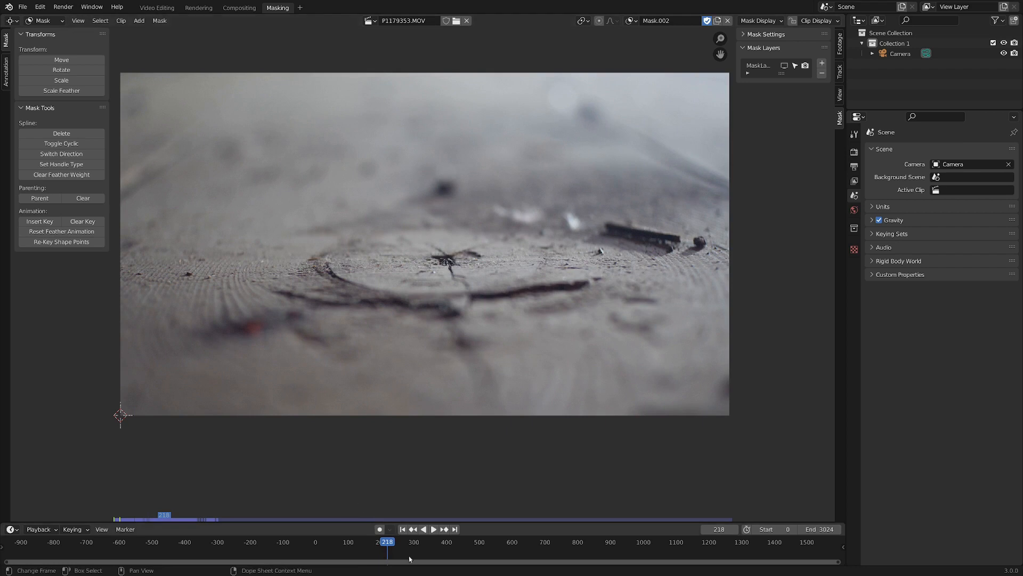
pyautogui.press('space')
pyautogui.moveTo(397, 552); pyautogui.dragTo(413, 553)
pyautogui.scroll(-3, 251, 205)
pyautogui.scroll(2, 295, 181)
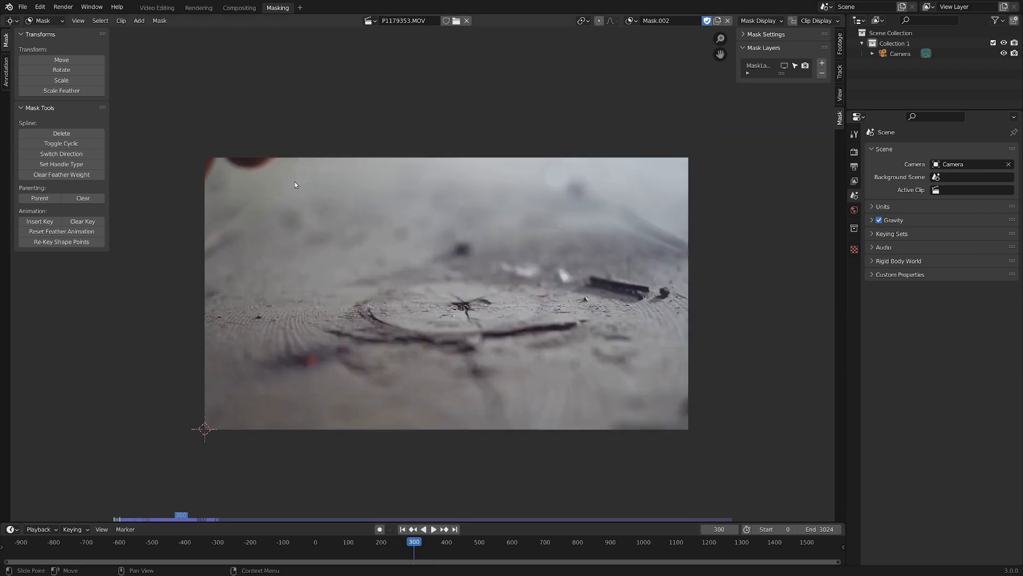
# - Step through P1179353.MOV from frame 313 to 386, examining the ring and crack area of the wood up close
pyautogui.click(418, 551)
pyautogui.scroll(5, 441, 330)
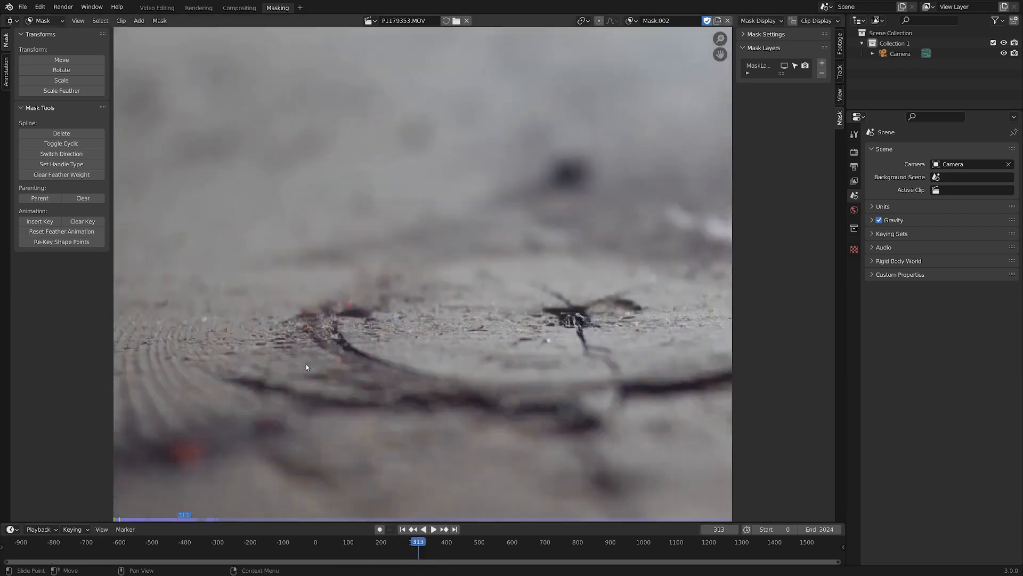
pyautogui.moveTo(441, 331); pyautogui.dragTo(314, 336, button='middle')
pyautogui.keyDown('alt'); pyautogui.scroll(-20, 379, 328); pyautogui.keyUp('alt')
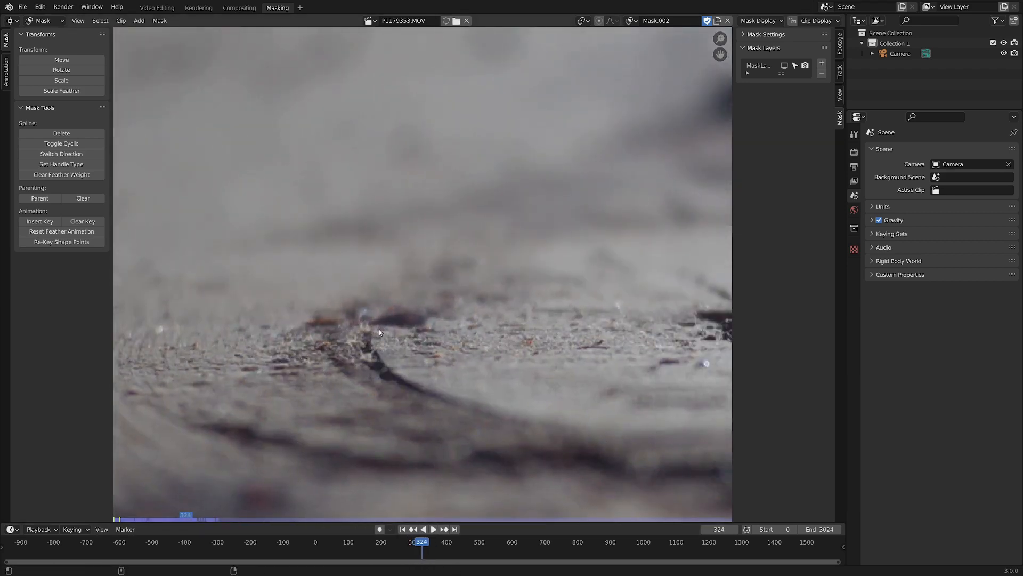
pyautogui.scroll(-3, 379, 328)
pyautogui.moveTo(379, 328)
pyautogui.mouseDown(button='middle')
pyautogui.moveTo(319, 354)
pyautogui.moveTo(369, 325)
pyautogui.mouseUp(button='middle')
pyautogui.scroll(-1, 368, 320)
pyautogui.keyDown('alt'); pyautogui.scroll(-20, 373, 323); pyautogui.keyUp('alt')
pyautogui.scroll(5, 370, 321)
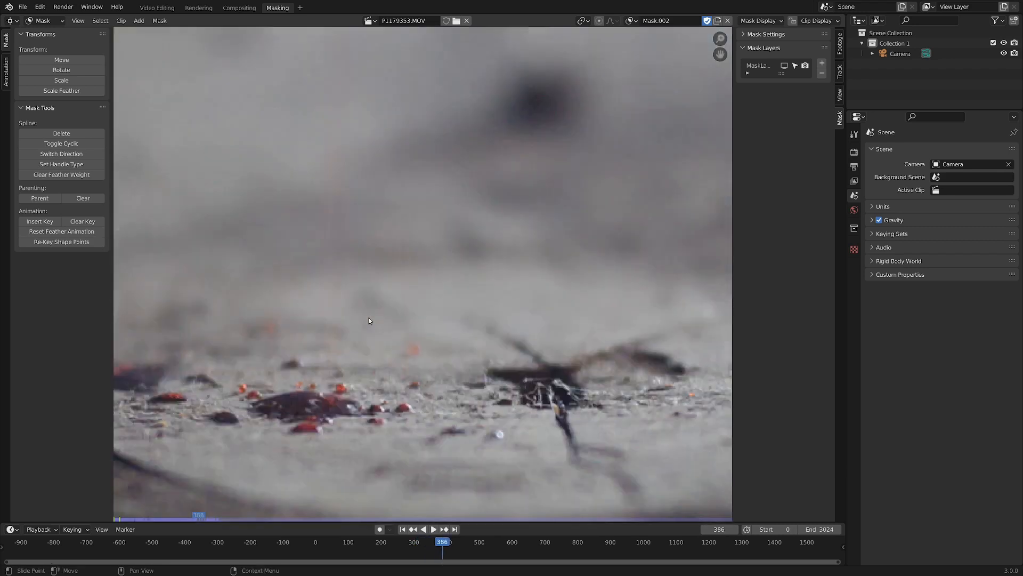
pyautogui.scroll(-3, 369, 320)
pyautogui.scroll(1, 308, 393)
pyautogui.moveTo(308, 393); pyautogui.dragTo(375, 404, button='middle')
# - Play P1179353.MOV from frame 337 and stop at 391, examining the red drops against the whole shot
pyautogui.click(426, 550)
pyautogui.press('space')
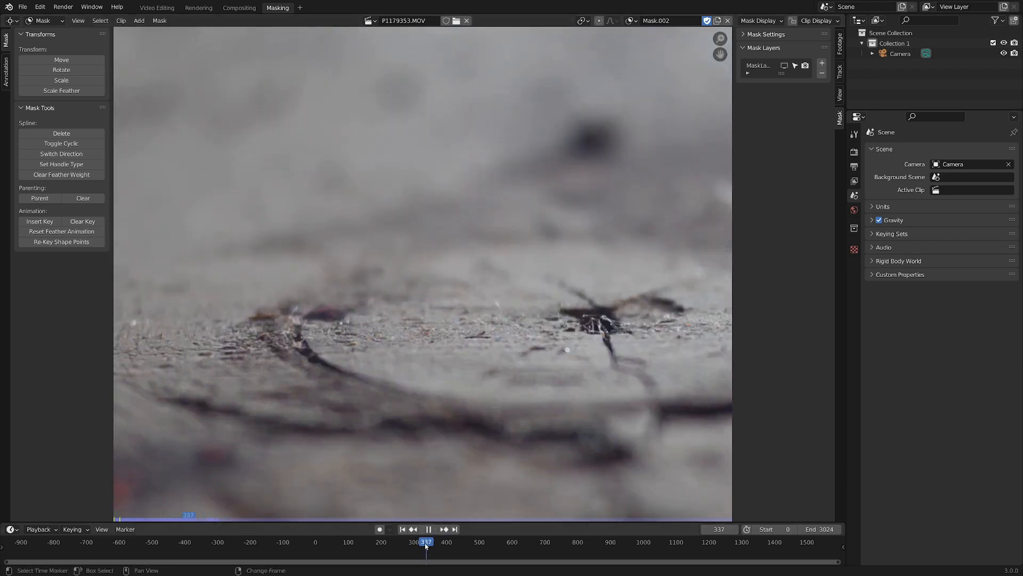
pyautogui.press('space')
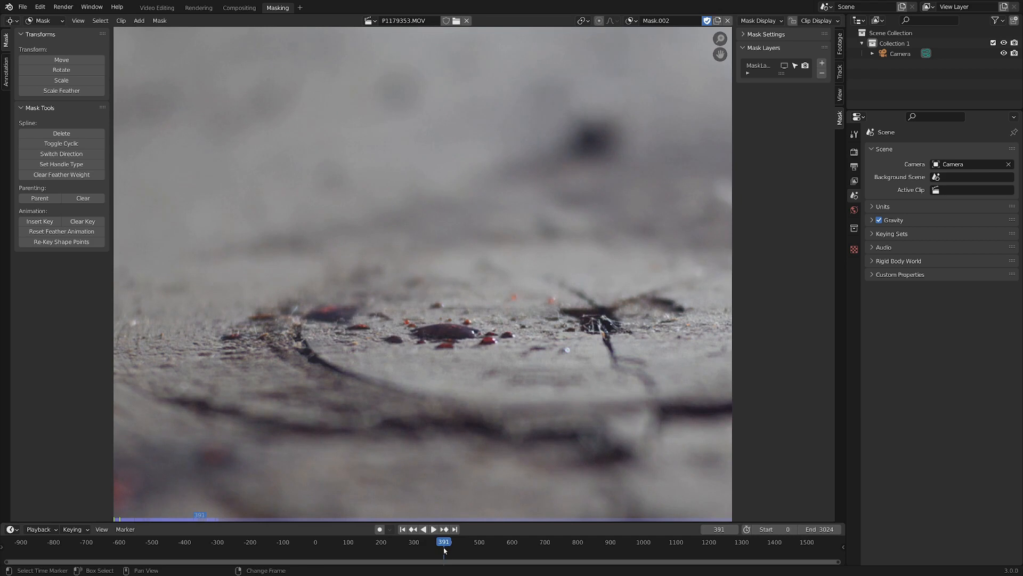
pyautogui.scroll(1, 435, 344)
pyautogui.scroll(-9, 435, 349)
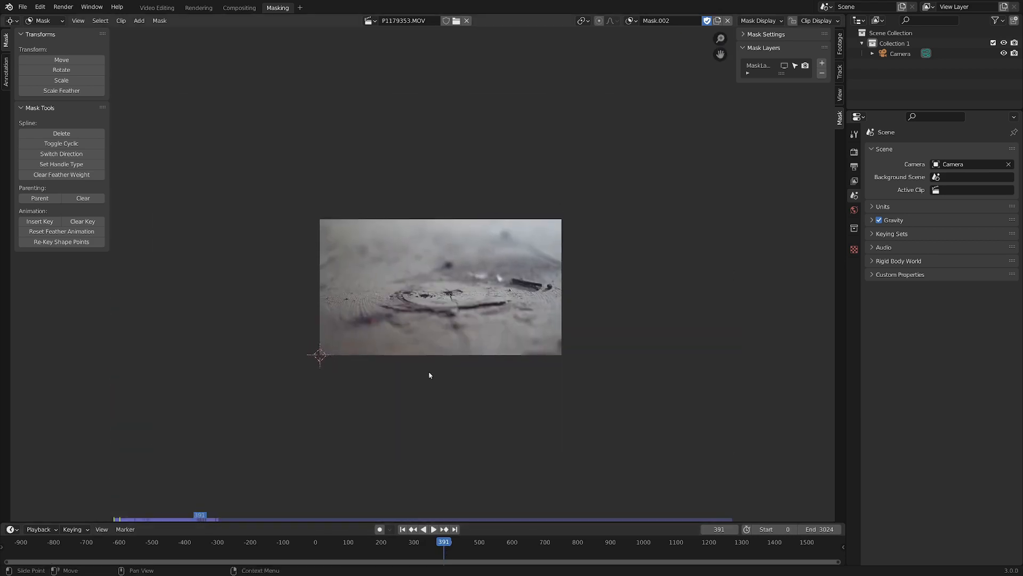
pyautogui.scroll(2, 416, 379)
pyautogui.scroll(2, 343, 309)
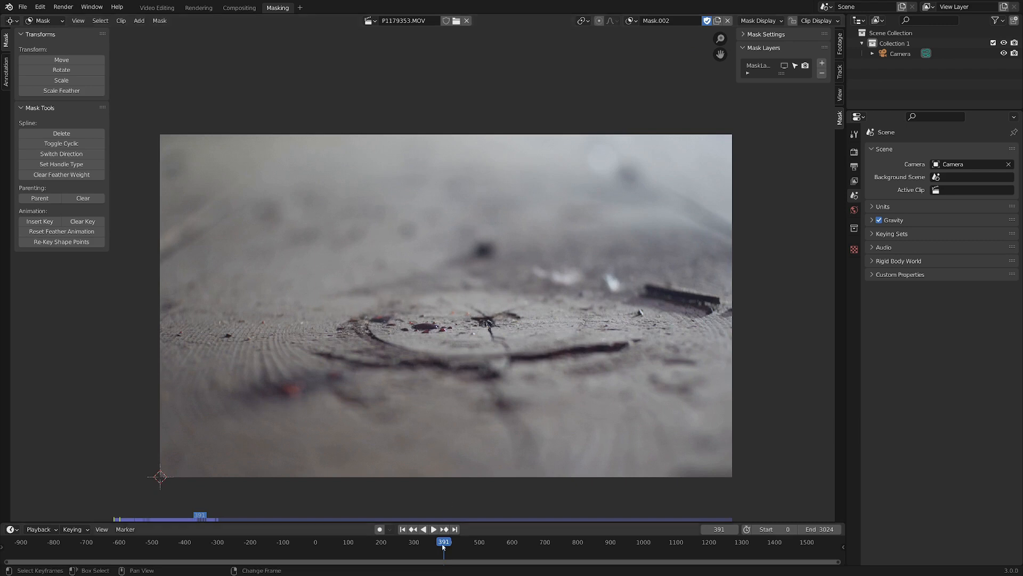
# - Go to frame 564 of P1179353.MOV and unhide the mask spline of Mask.002
pyautogui.moveTo(447, 543); pyautogui.dragTo(500, 544)
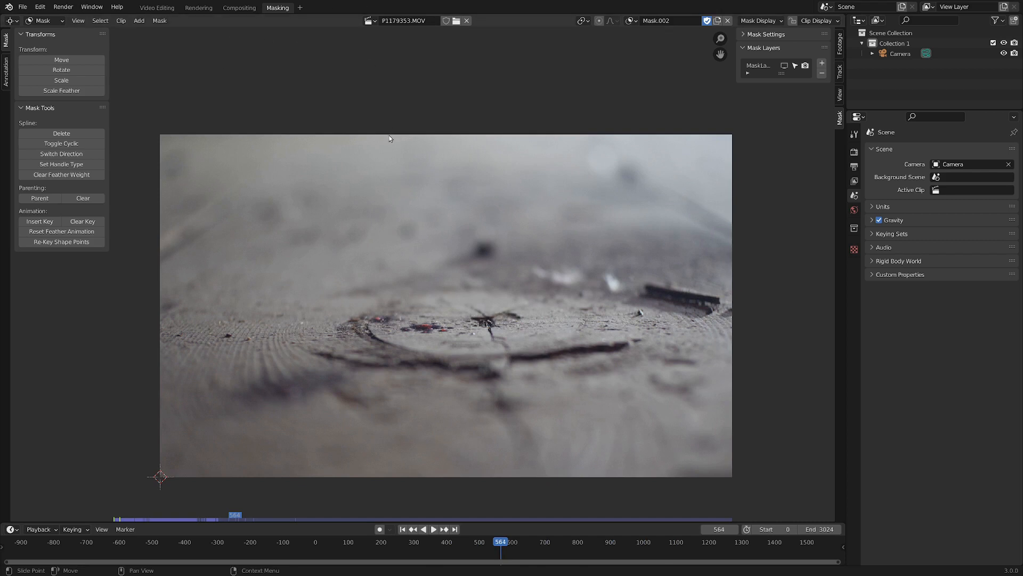
pyautogui.hotkey('alt', 'h')
pyautogui.scroll(-5, 347, 253)
pyautogui.scroll(6, 407, 233)
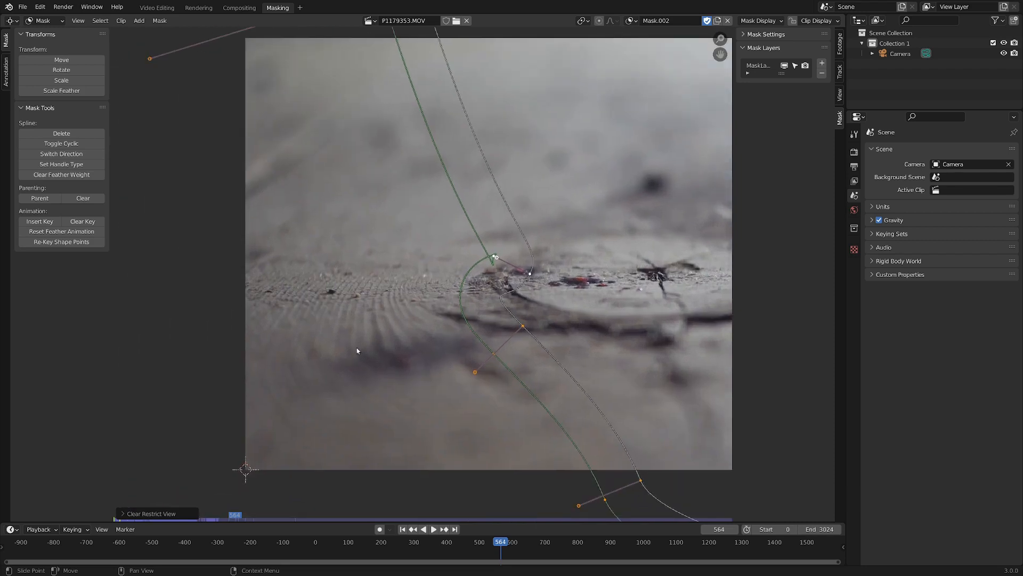
# - Reshape the mask outline beside the red drops by moving the spline point and its handle near the ring's edge
pyautogui.scroll(2, 445, 257)
pyautogui.moveTo(537, 276); pyautogui.dragTo(319, 288, button='middle')
pyautogui.scroll(2, 397, 285)
pyautogui.moveTo(352, 287); pyautogui.dragTo(395, 260)
pyautogui.moveTo(303, 216); pyautogui.dragTo(344, 235)
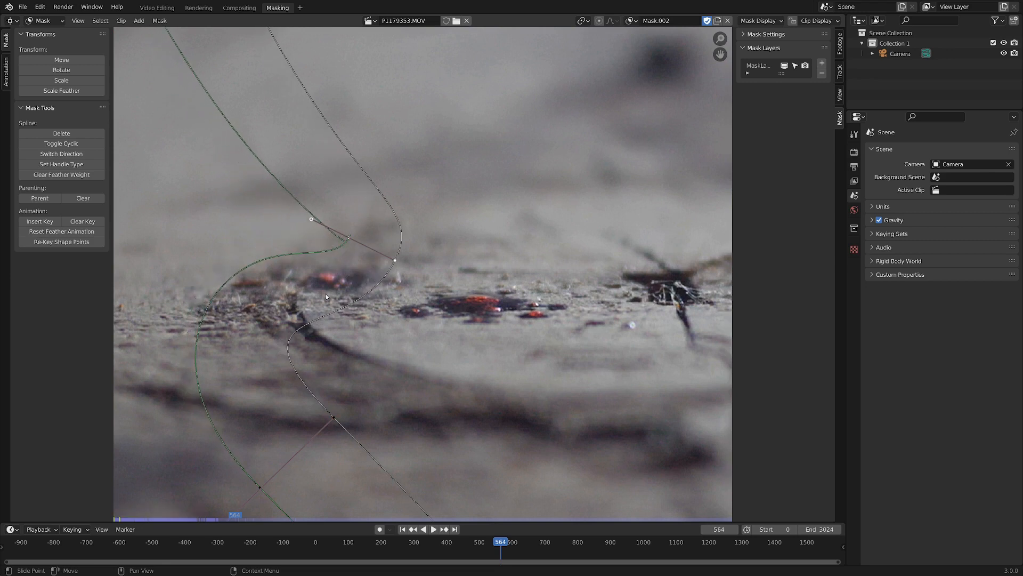
pyautogui.scroll(-4, 356, 280)
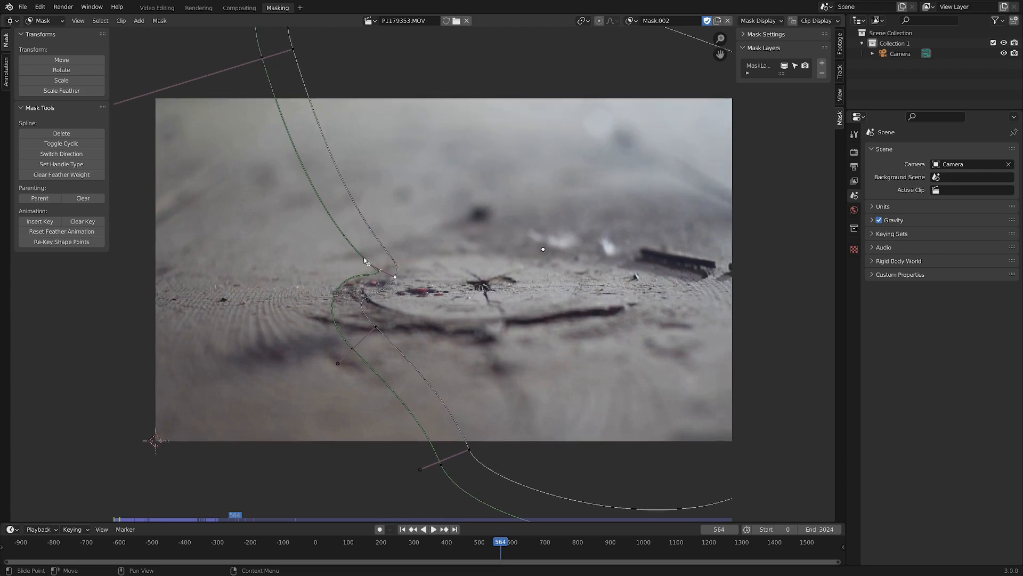
# - In the Video Editing workspace, move clean plate.003 to channel 9 at the footage strip's start and extend it to 58 frames
pyautogui.click(156, 8)
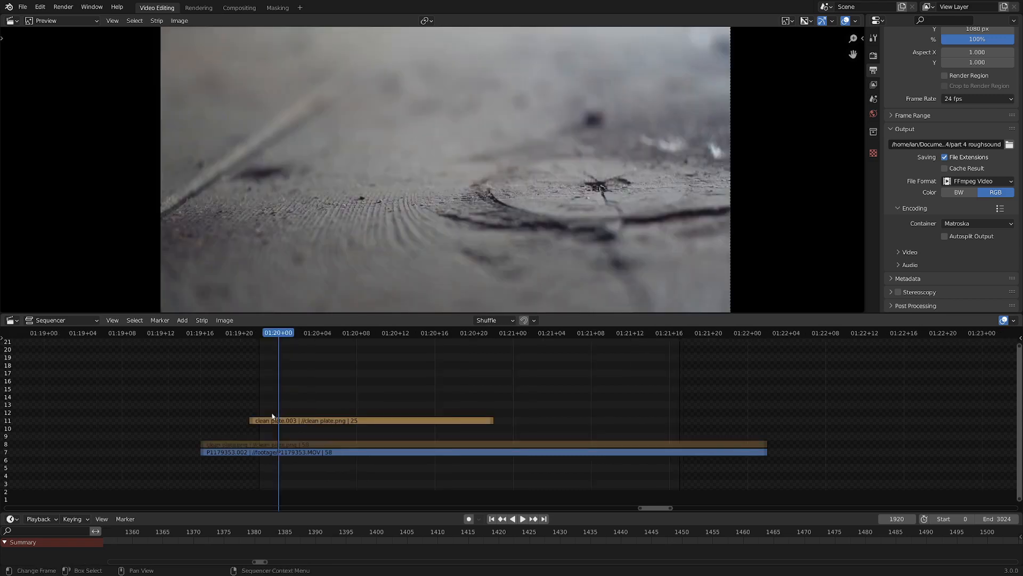
pyautogui.moveTo(274, 417); pyautogui.dragTo(230, 437)
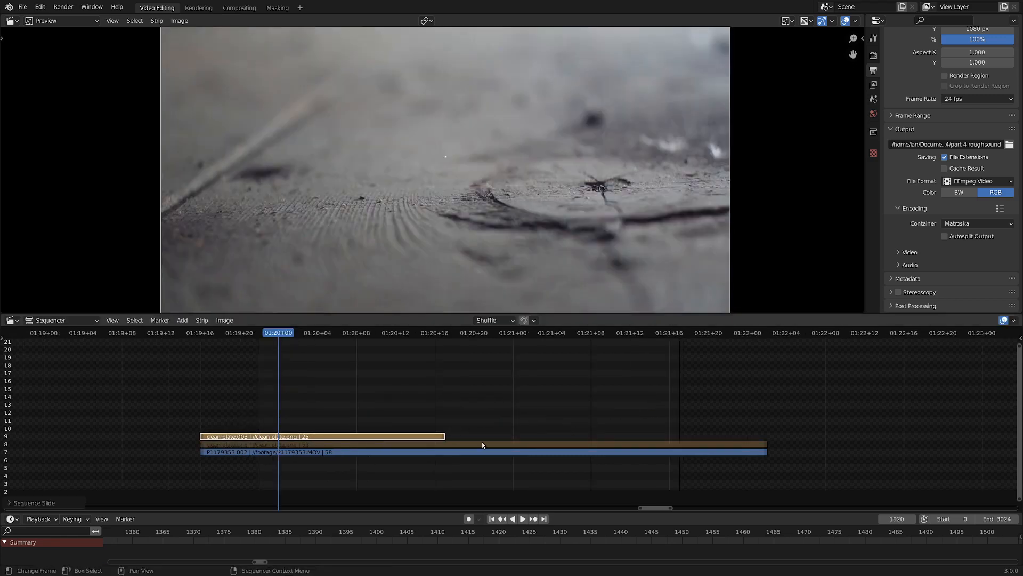
pyautogui.moveTo(440, 440); pyautogui.dragTo(769, 437)
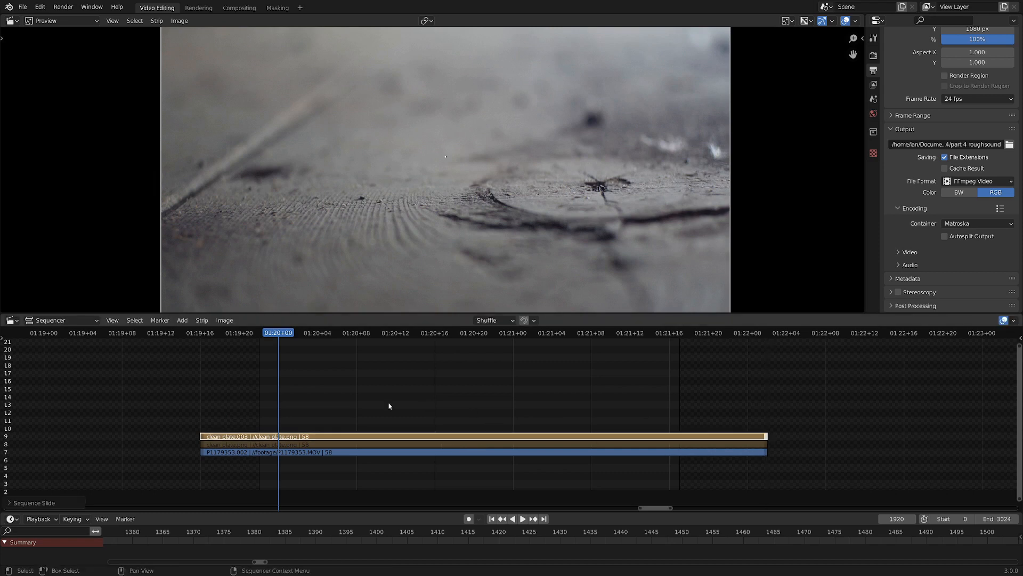
pyautogui.hotkey('ctrl', 'shift', 'space')
pyautogui.keyDown('shift'); pyautogui.moveTo(277, 410); pyautogui.dragTo(311, 410, button='right'); pyautogui.keyUp('shift')
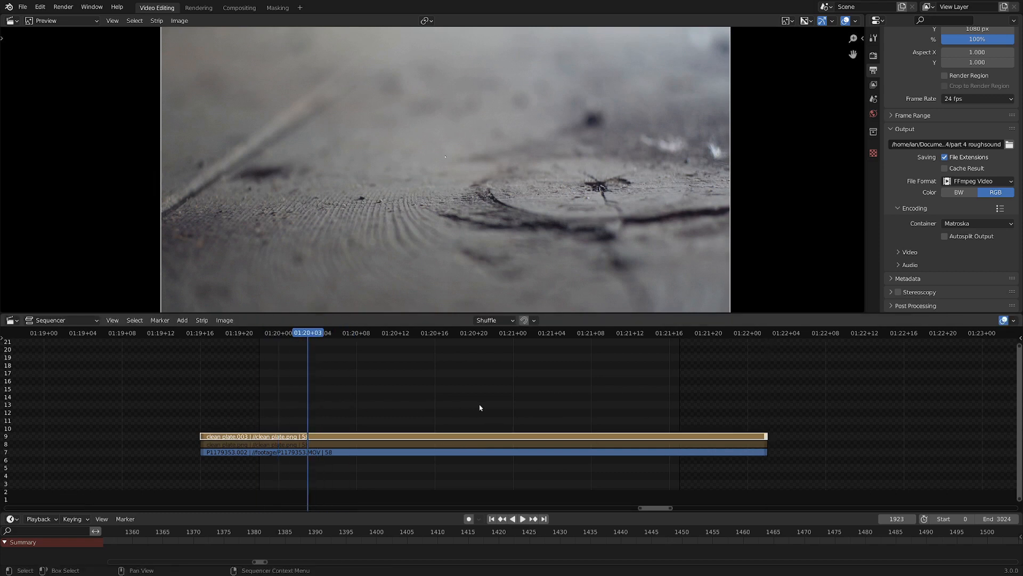
# - Add a Mask strip modifier to clean plate.003 with input type Mask, using Mask.002
pyautogui.press('n')
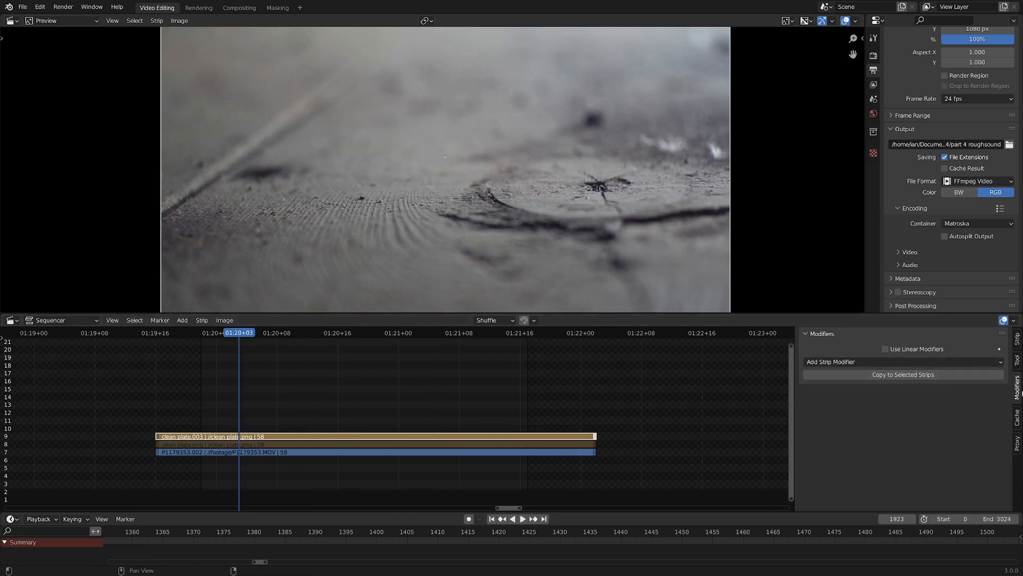
pyautogui.click(897, 363)
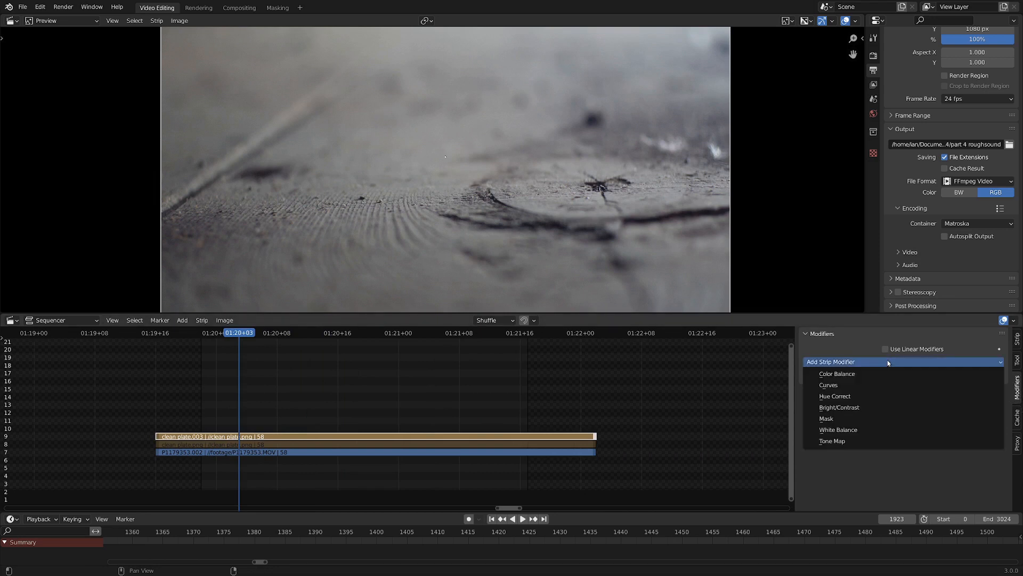
pyautogui.click(870, 419)
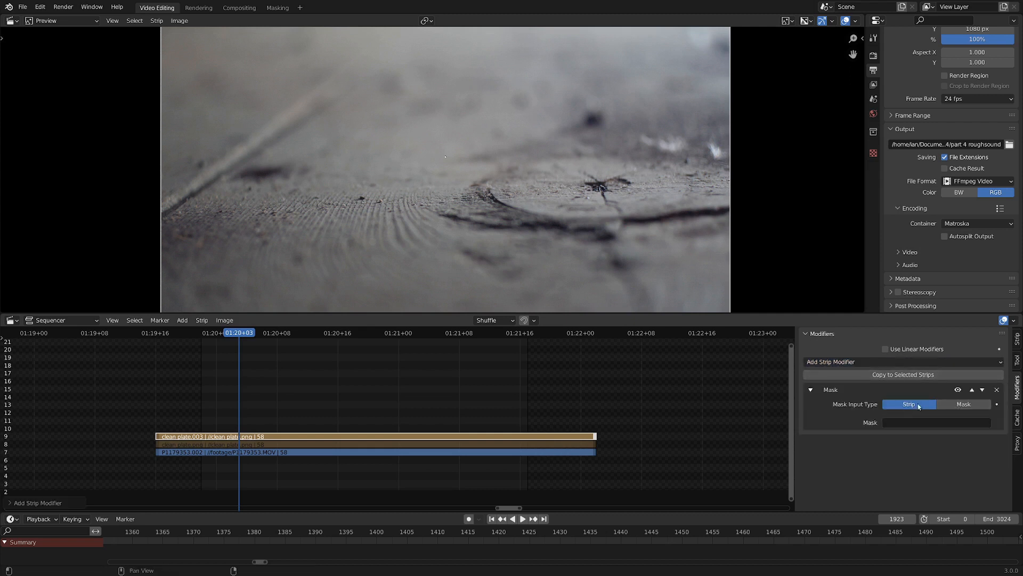
pyautogui.click(965, 406)
pyautogui.click(895, 420)
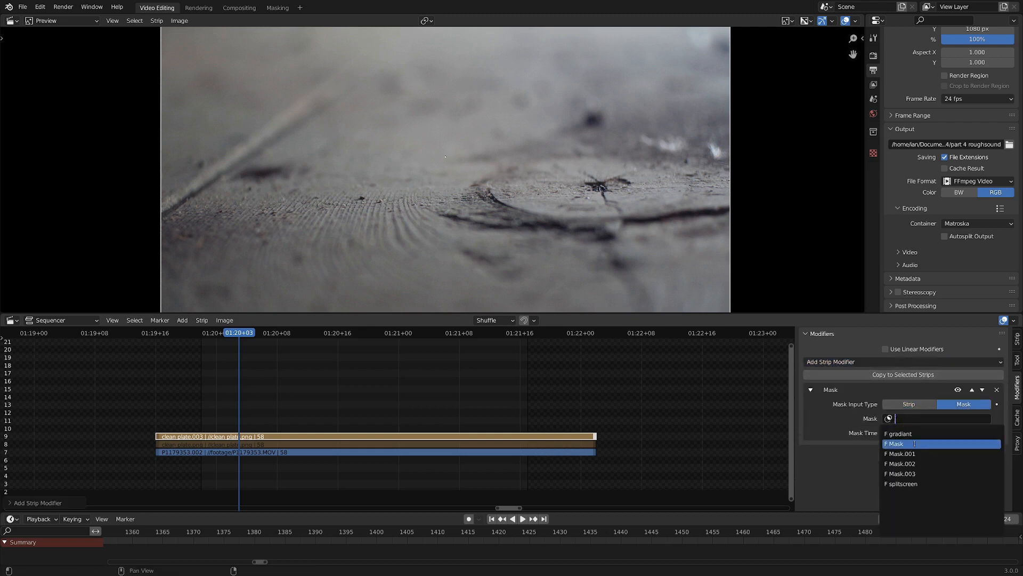
pyautogui.click(929, 461)
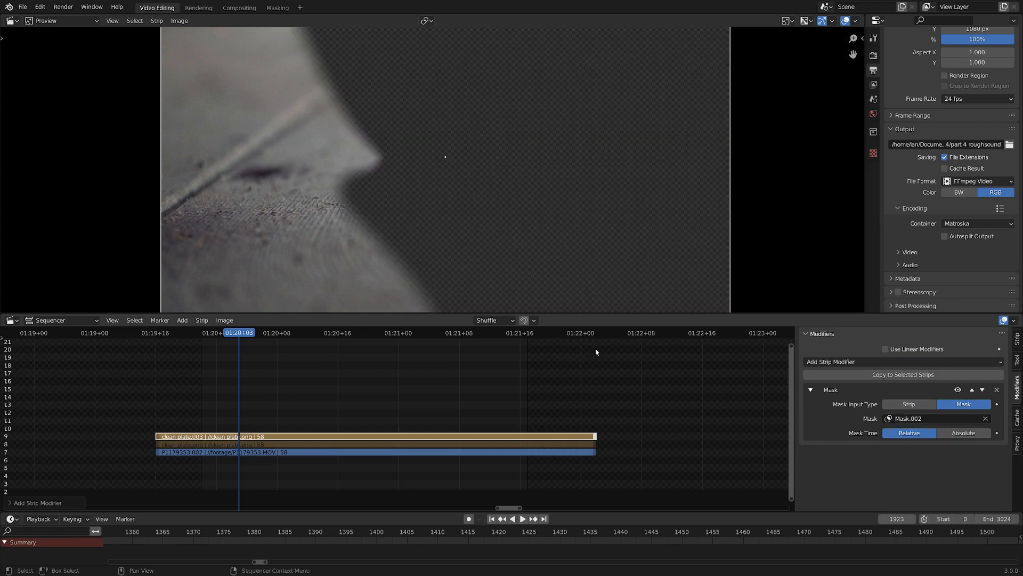
# - Examine the masked clean plate's shape and soft edge in the preview, and play the timeline up to 01:20+09
pyautogui.scroll(-4, 397, 201)
pyautogui.moveTo(394, 199); pyautogui.dragTo(510, 225, button='middle')
pyautogui.scroll(2, 511, 224)
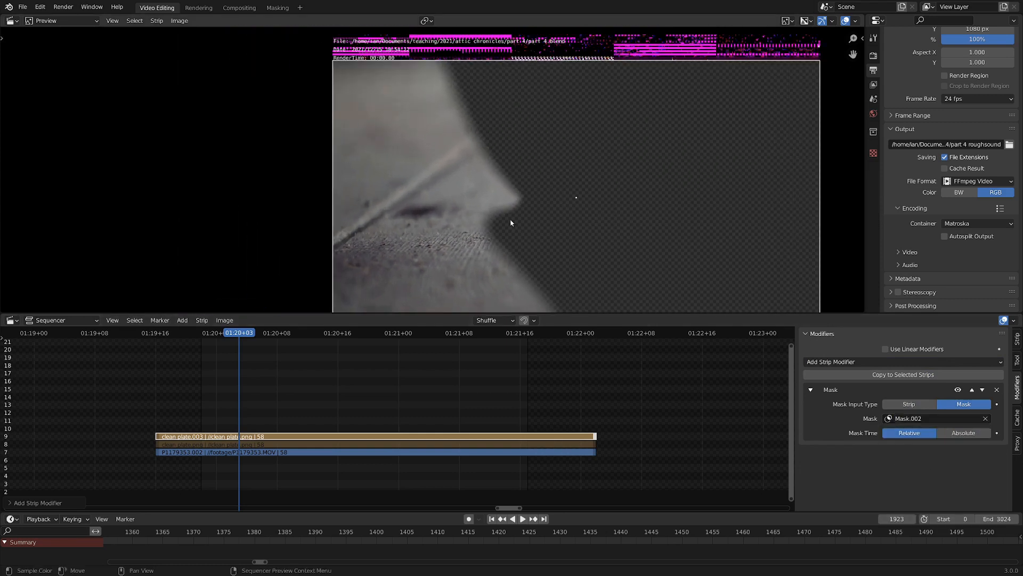
pyautogui.scroll(-3, 469, 224)
pyautogui.moveTo(445, 228); pyautogui.dragTo(369, 210, button='middle')
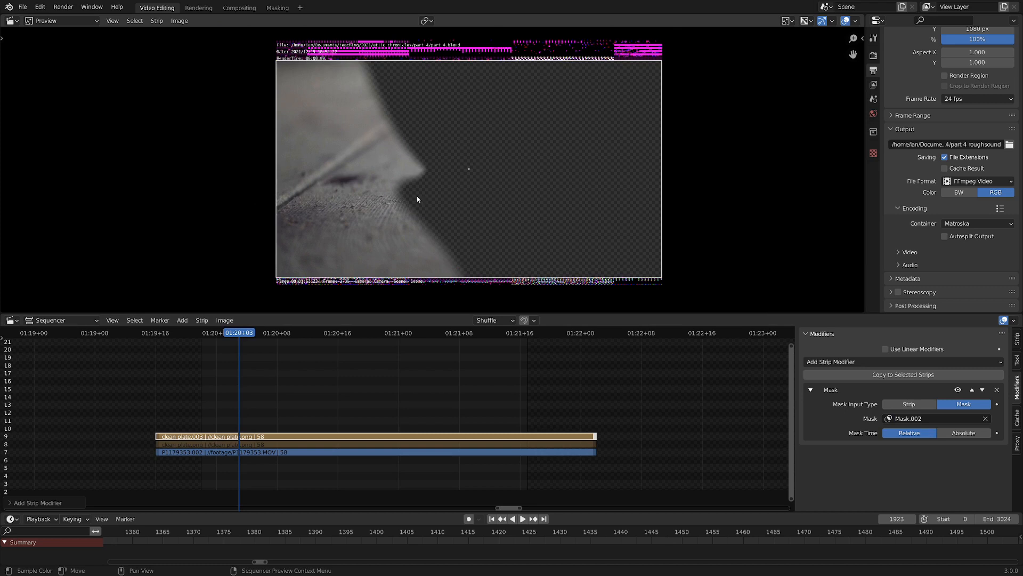
pyautogui.scroll(2, 410, 197)
pyautogui.scroll(-1, 459, 197)
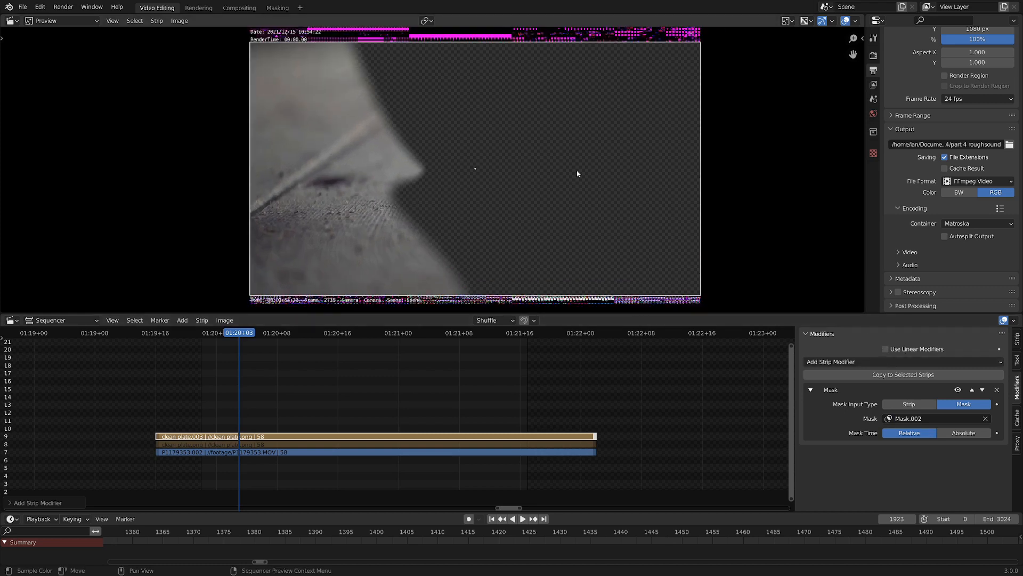
pyautogui.scroll(2, 596, 160)
pyautogui.scroll(-2, 480, 214)
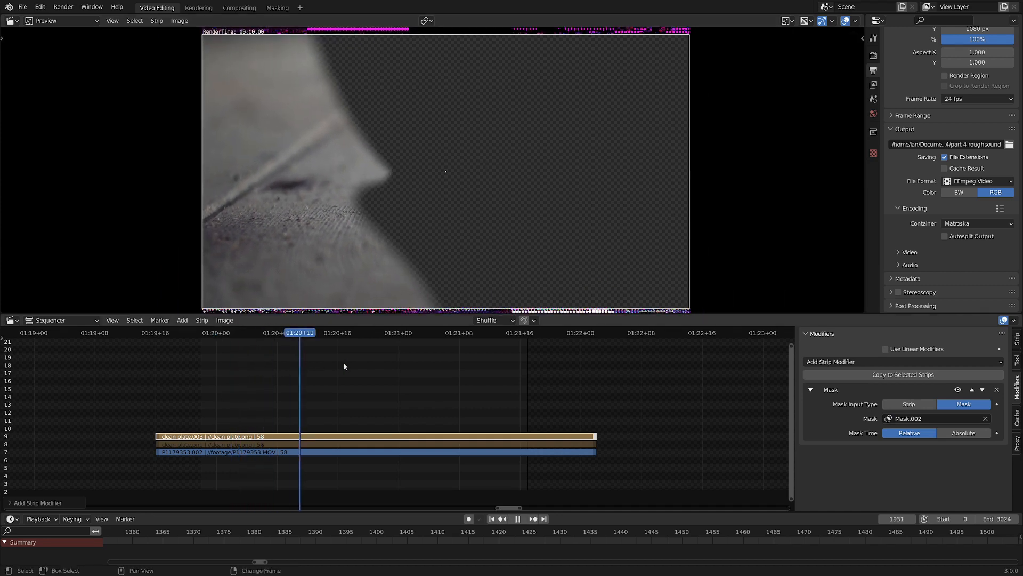
pyautogui.press('space')
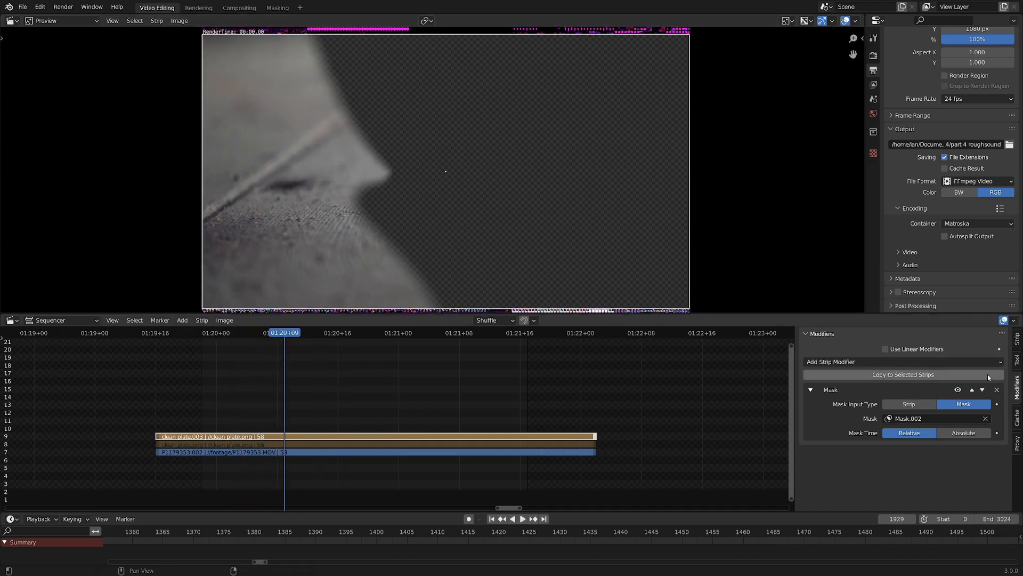
# - Set the blend mode of the clean plate.003 strip to Alpha Over
pyautogui.click(1017, 339)
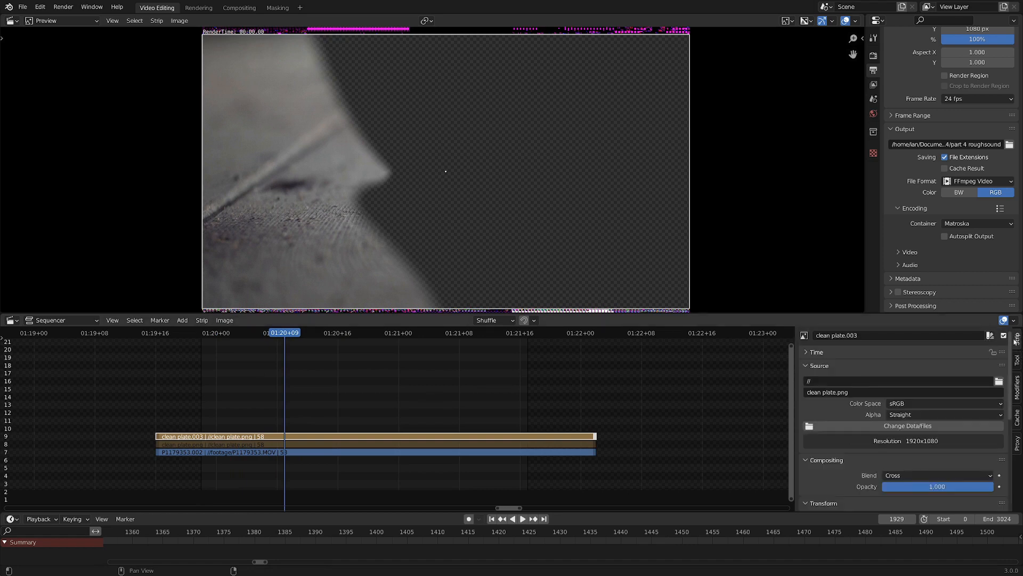
pyautogui.scroll(-2, 942, 386)
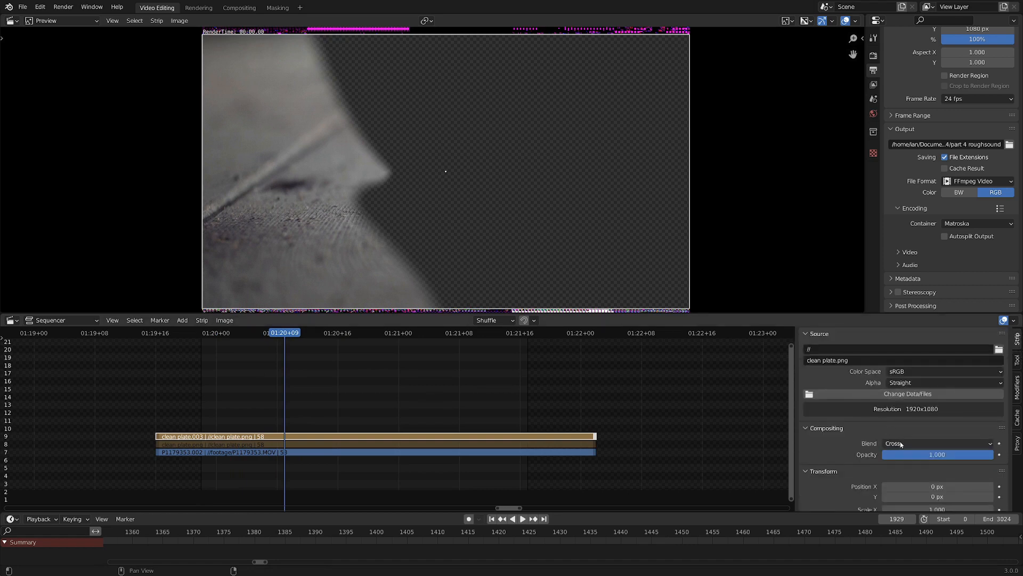
pyautogui.click(914, 445)
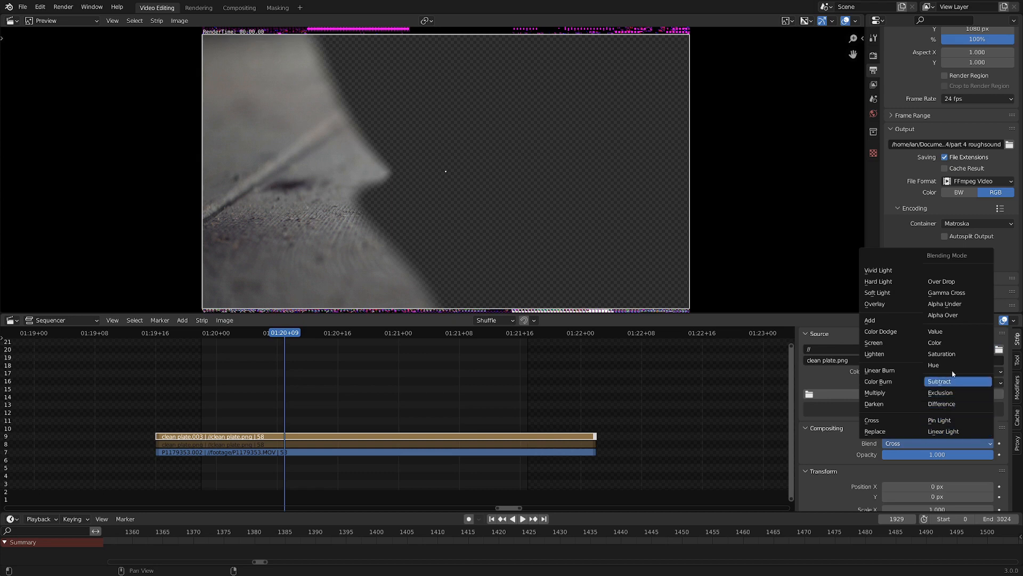
pyautogui.click(954, 315)
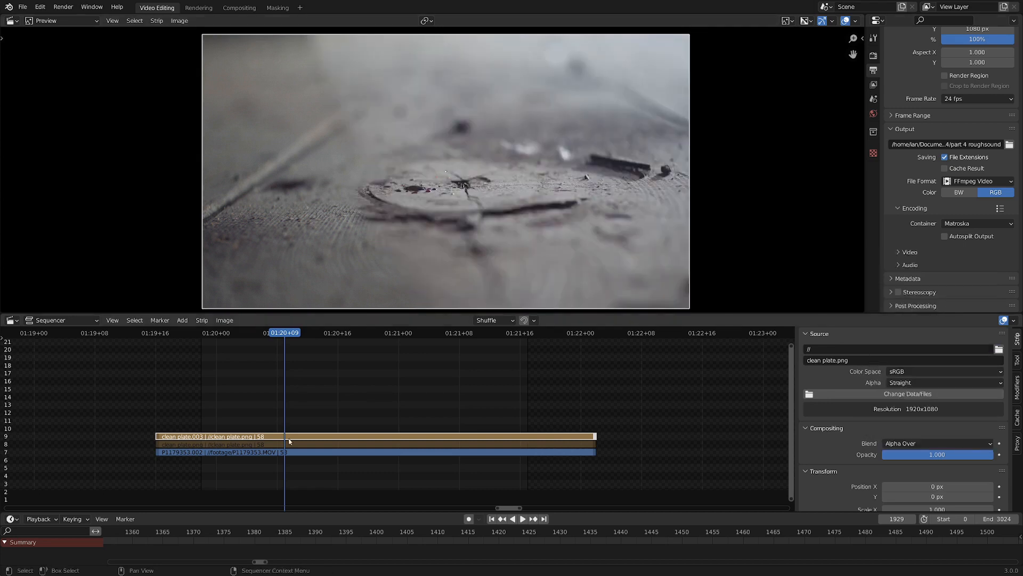
# - Go to 01:20+10 and examine closely how the masked clean plate blends with the footage around the ring and red drops
pyautogui.scroll(1, 410, 229)
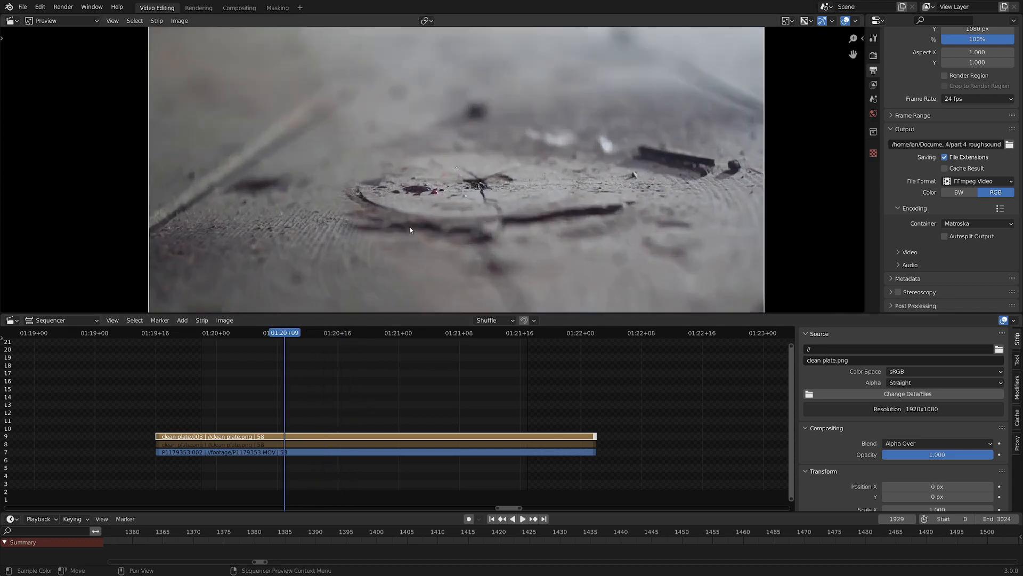
pyautogui.moveTo(264, 414); pyautogui.dragTo(280, 384)
pyautogui.keyDown('shift'); pyautogui.moveTo(280, 385); pyautogui.dragTo(291, 383, button='right'); pyautogui.keyUp('shift')
pyautogui.scroll(5, 347, 273)
pyautogui.moveTo(348, 269); pyautogui.dragTo(418, 311, button='middle')
pyautogui.scroll(5, 516, 219)
pyautogui.moveTo(418, 21); pyautogui.dragTo(417, 22, button='middle')
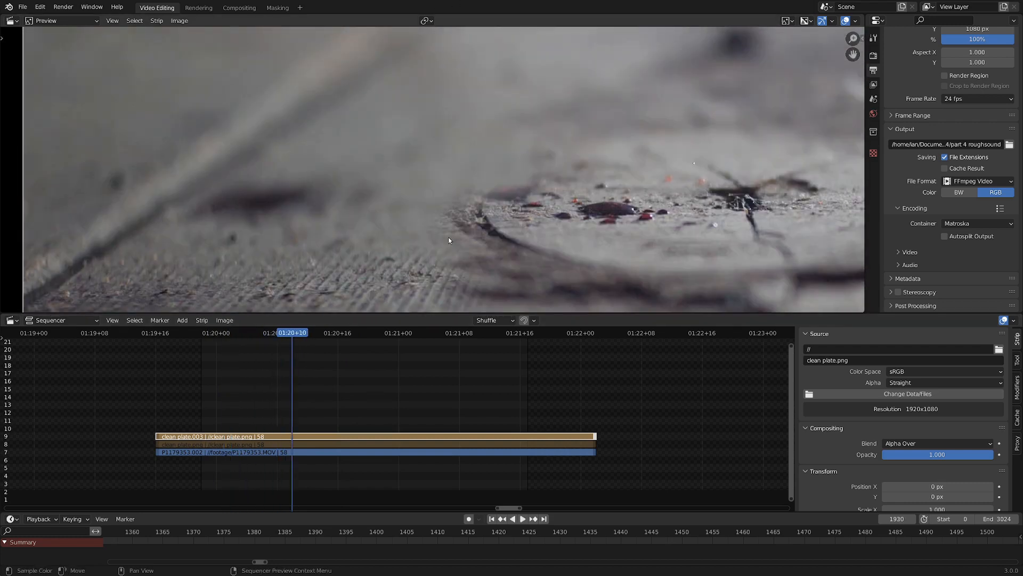
pyautogui.scroll(-1, 449, 240)
pyautogui.moveTo(480, 234); pyautogui.dragTo(501, 203, button='middle')
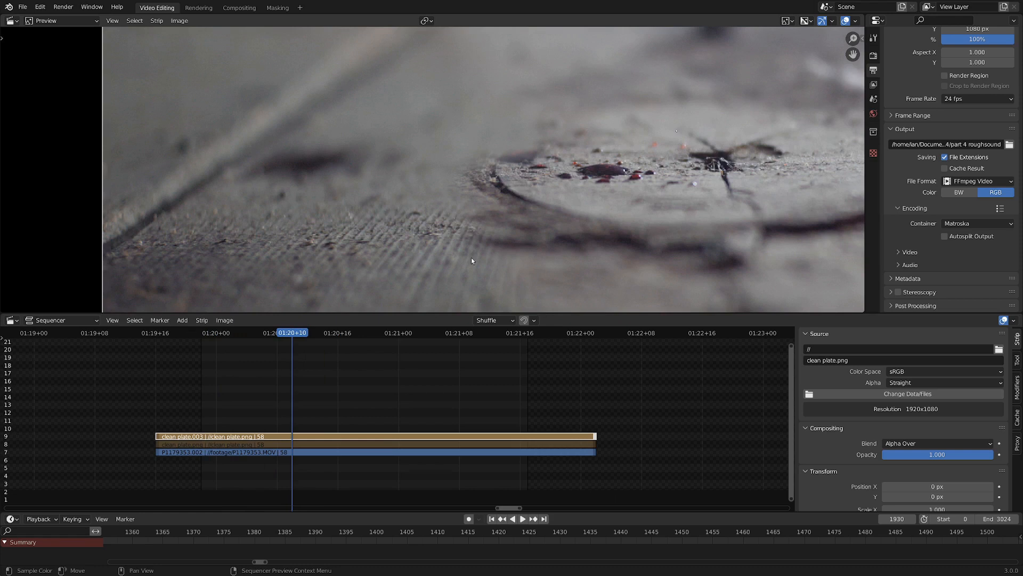
pyautogui.scroll(-3, 602, 192)
pyautogui.moveTo(596, 183); pyautogui.dragTo(587, 166, button='middle')
pyautogui.scroll(5, 578, 167)
pyautogui.moveTo(468, 199)
pyautogui.mouseDown(button='middle')
pyautogui.moveTo(426, 201)
pyautogui.moveTo(582, 202)
pyautogui.moveTo(470, 191)
pyautogui.mouseUp(button='middle')
pyautogui.scroll(1, 418, 210)
pyautogui.scroll(-1, 399, 229)
pyautogui.scroll(-1, 471, 191)
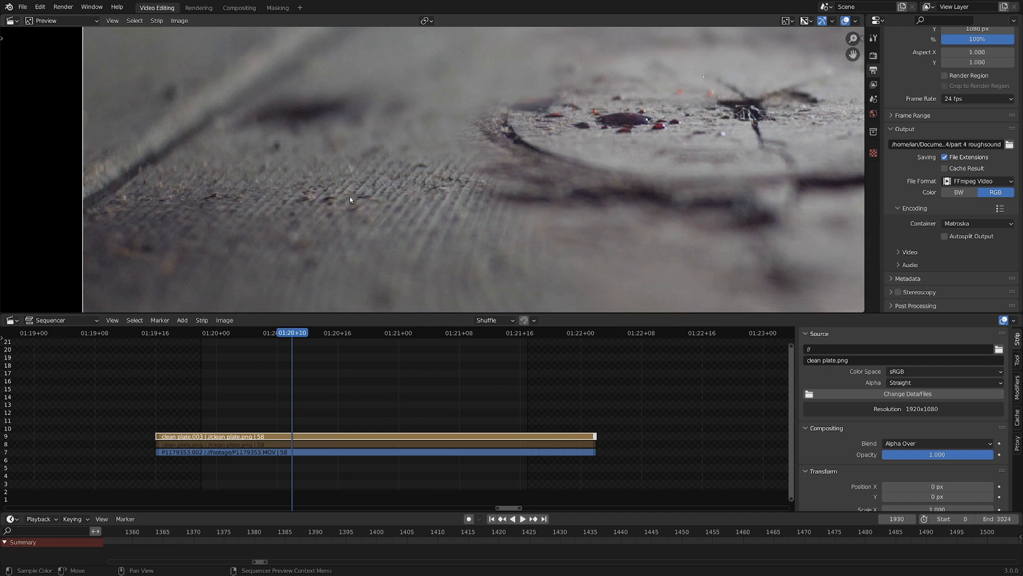
pyautogui.moveTo(547, 174); pyautogui.dragTo(404, 254, button='middle')
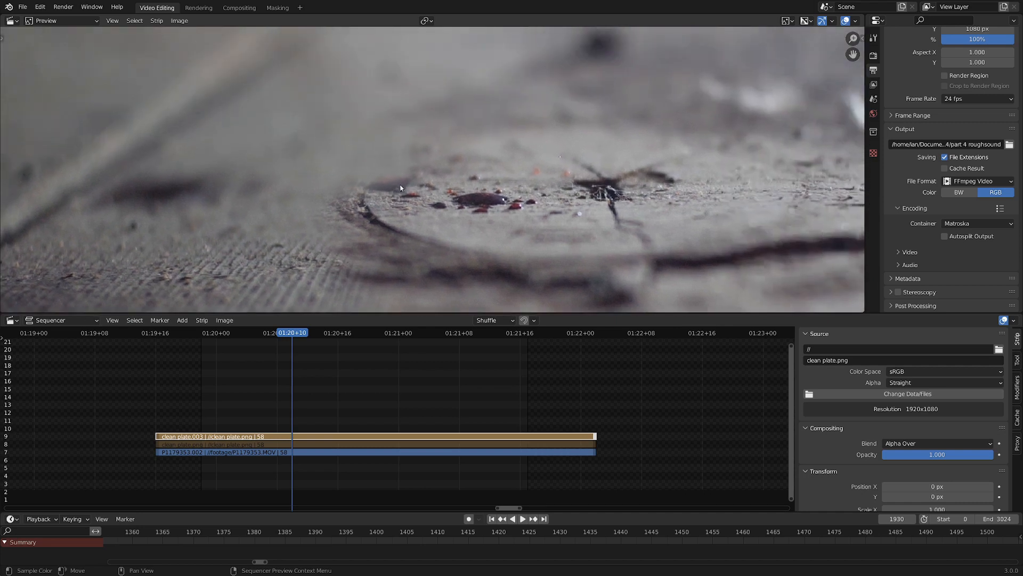
pyautogui.scroll(-5, 526, 216)
pyautogui.moveTo(526, 216); pyautogui.dragTo(532, 187, button='middle')
pyautogui.scroll(-4, 566, 175)
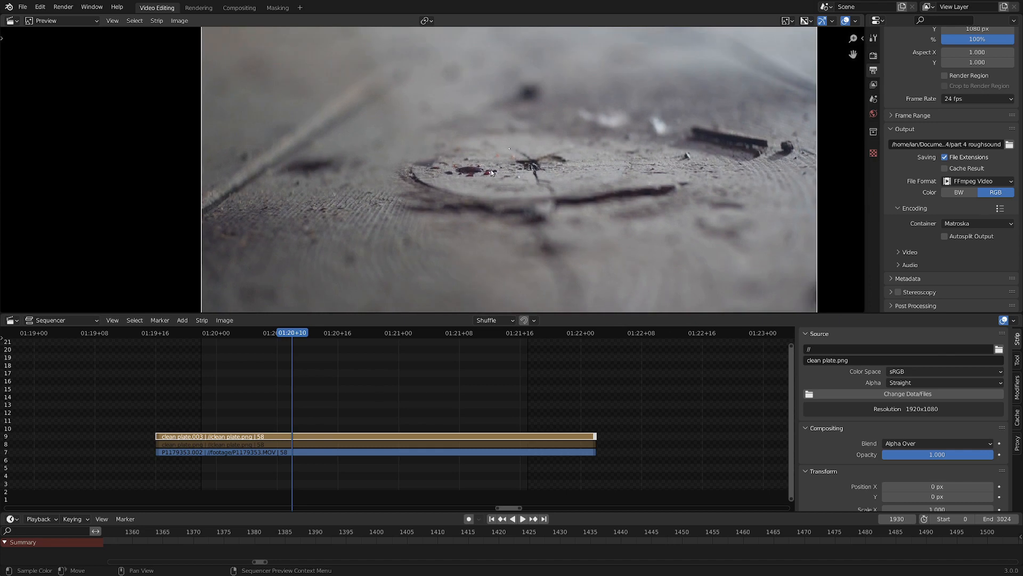
# - Move the clean plate.003 image to about X -37 px, Y 81 px so its wood surface covers the marks beside the ring
pyautogui.scroll(-1, 574, 192)
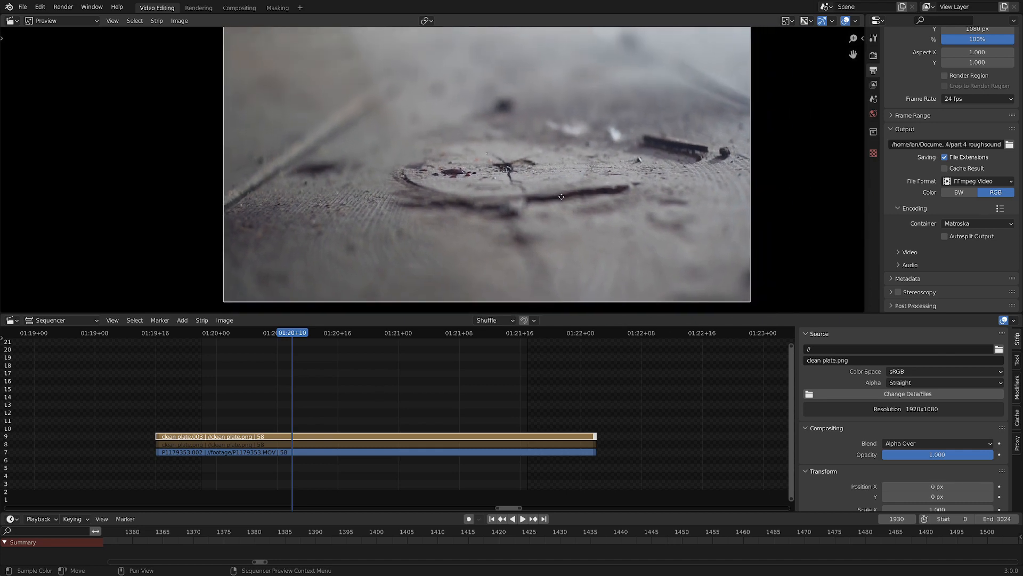
pyautogui.press('g')
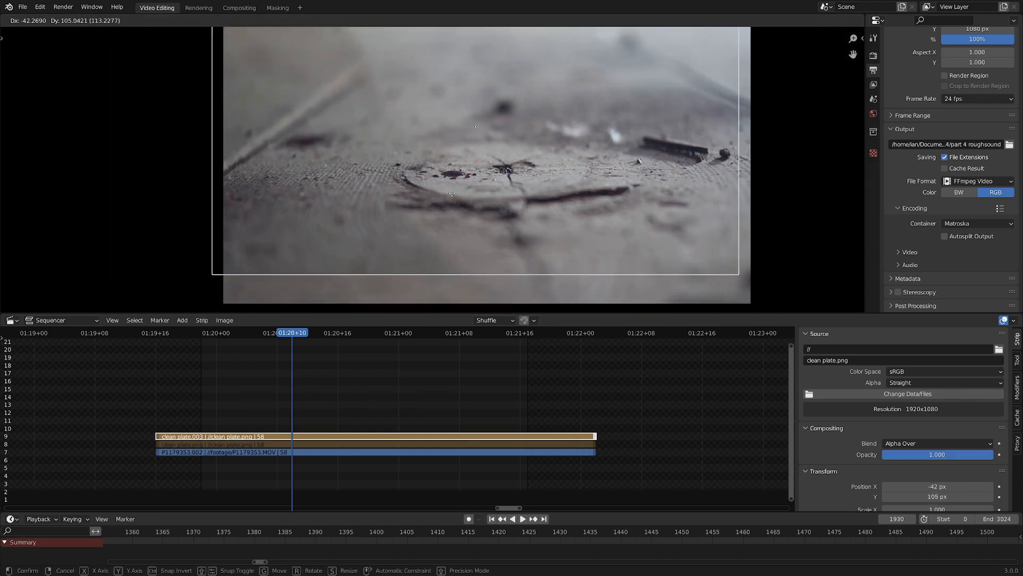
pyautogui.click(453, 193)
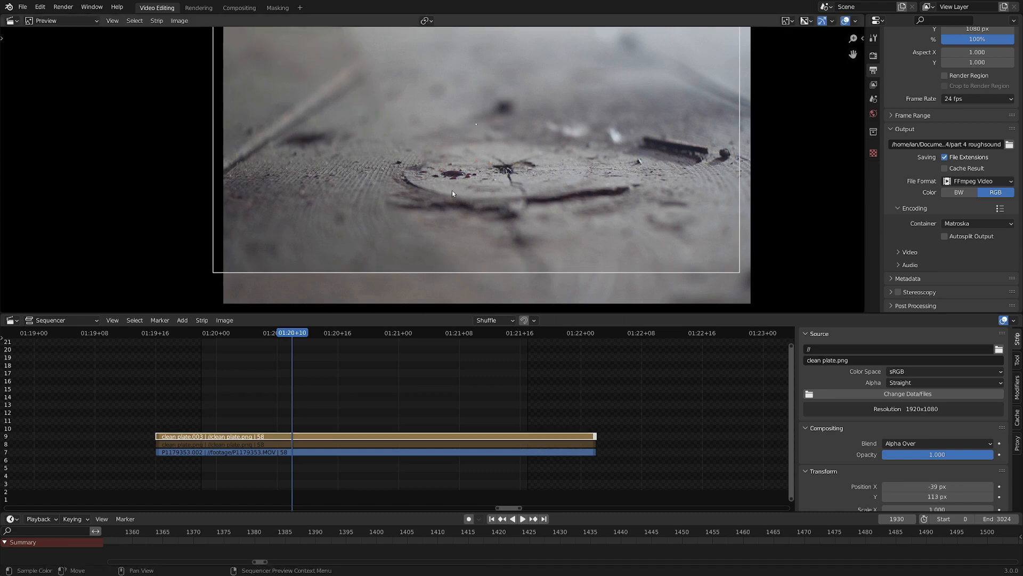
pyautogui.scroll(-2, 430, 200)
pyautogui.moveTo(444, 213); pyautogui.dragTo(457, 226, button='middle')
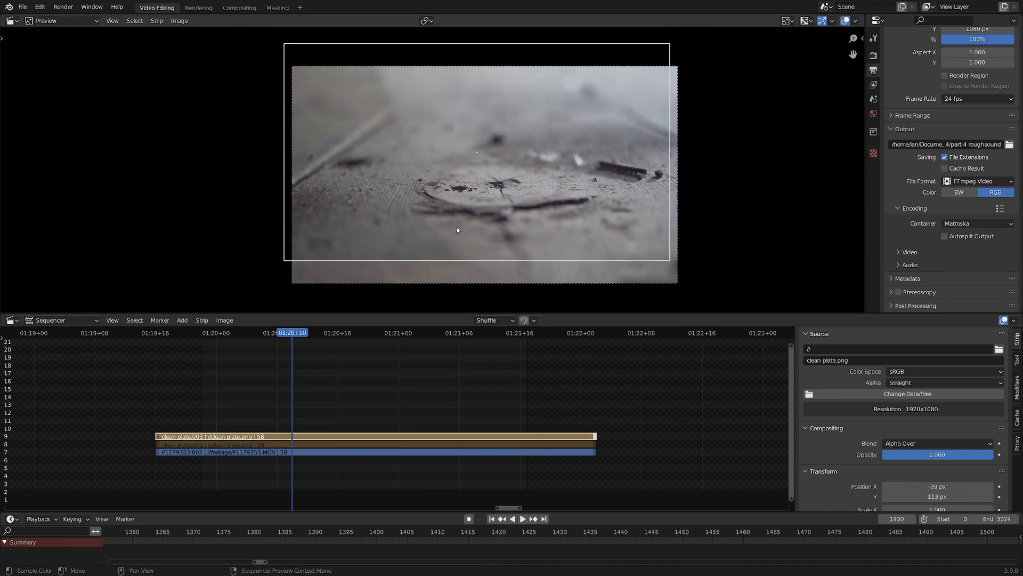
pyautogui.scroll(4, 402, 187)
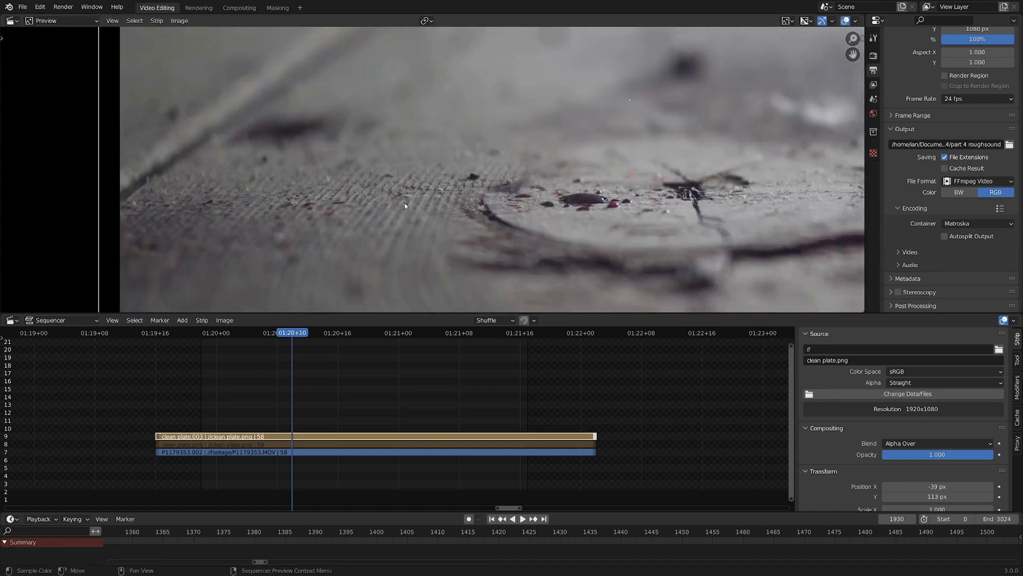
pyautogui.scroll(2, 569, 203)
pyautogui.press('g')
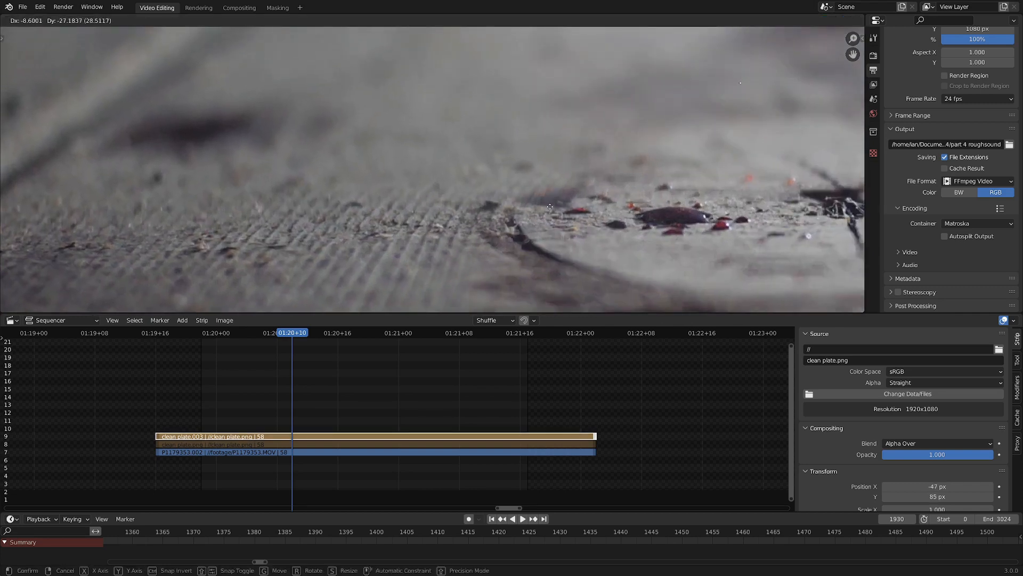
pyautogui.click(558, 213)
pyautogui.scroll(-2, 544, 205)
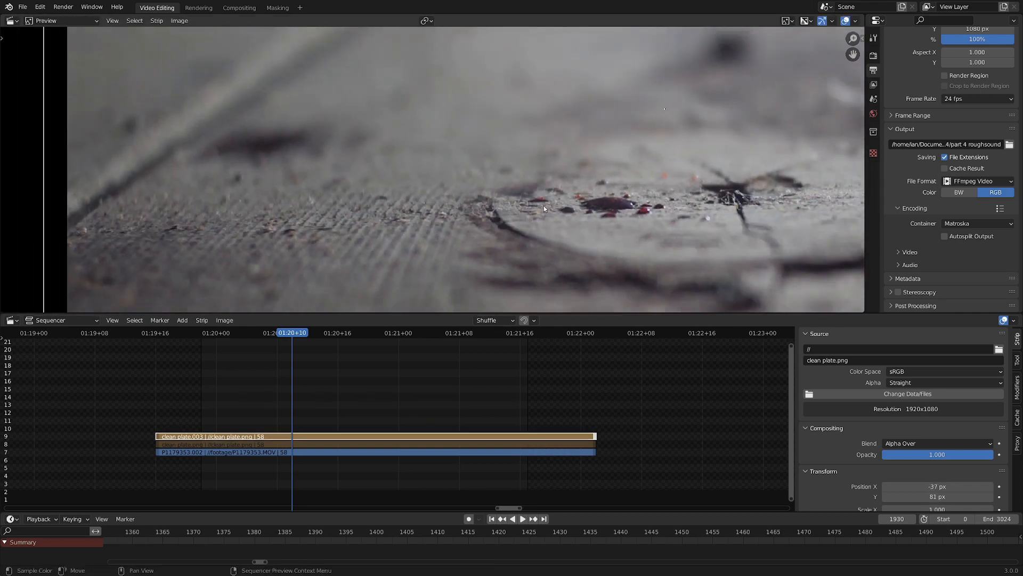
pyautogui.scroll(-3, 439, 224)
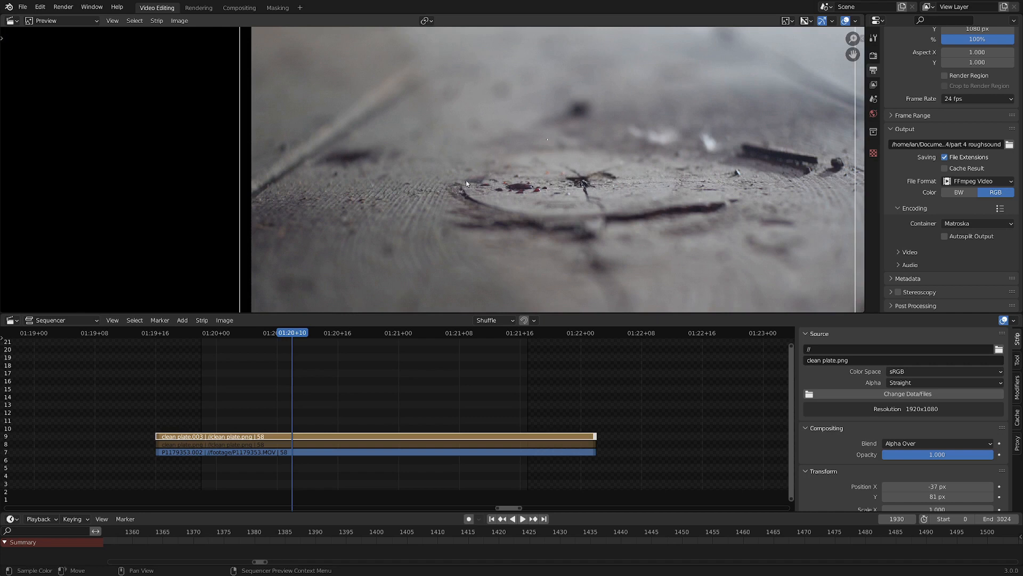
# - Rotate the clean plate.003 image by about 1.6° and examine its lower edge against the footage
pyautogui.press('r')
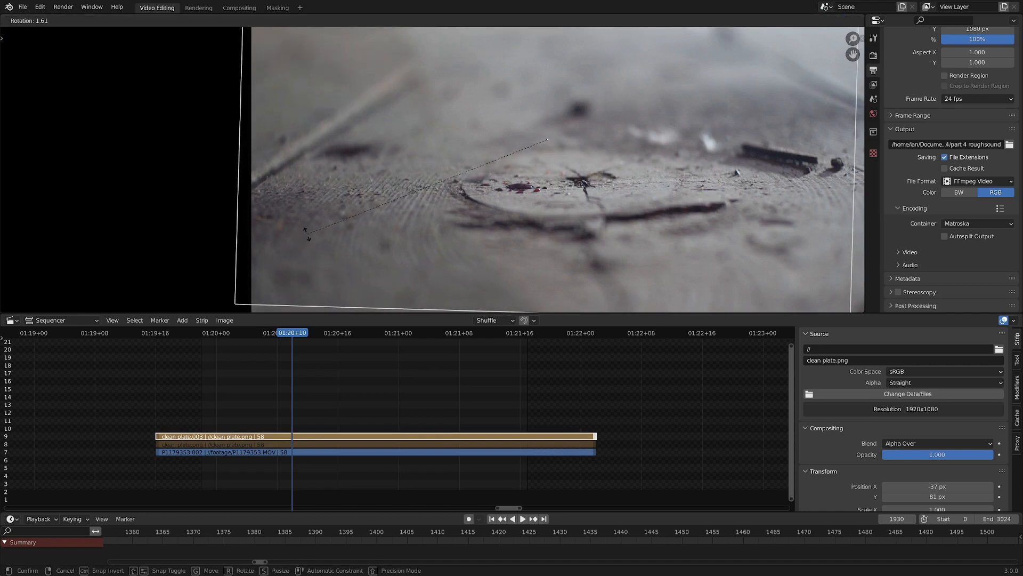
pyautogui.click(307, 235)
pyautogui.press('r')
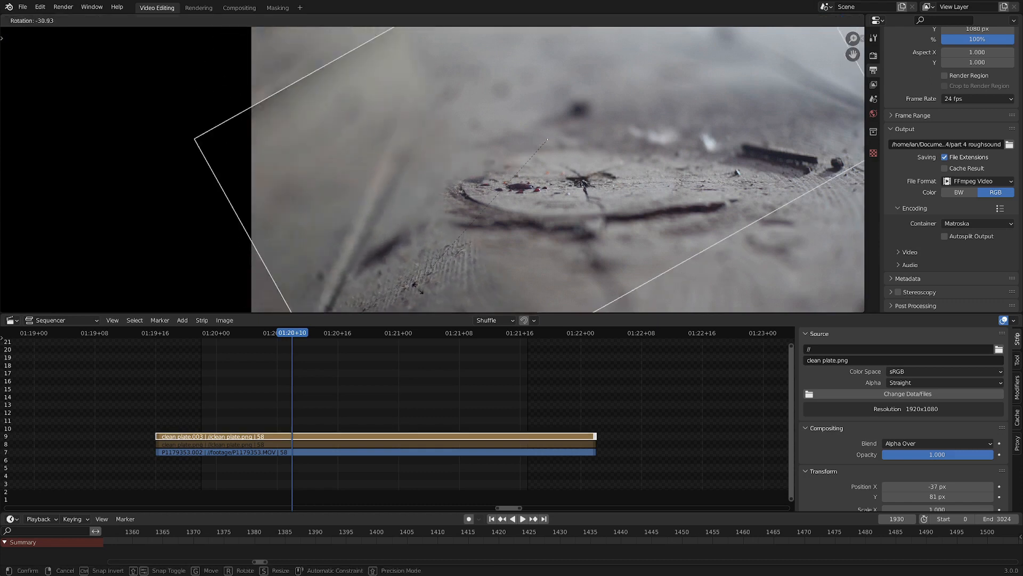
pyautogui.rightClick(339, 160)
pyautogui.scroll(-3, 381, 205)
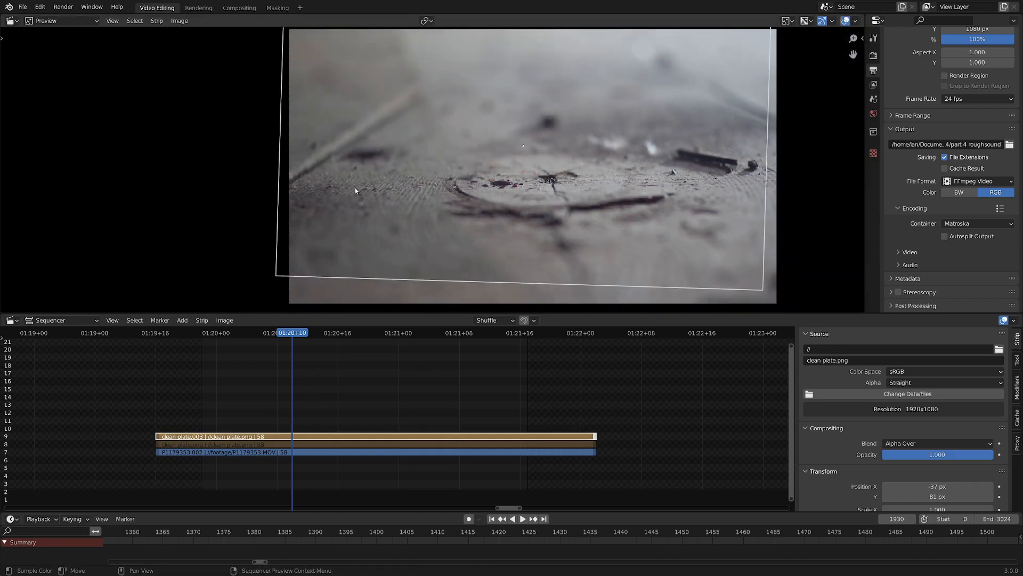
pyautogui.scroll(-5, 394, 191)
pyautogui.scroll(3, 429, 210)
pyautogui.moveTo(408, 245); pyautogui.dragTo(412, 153, button='middle')
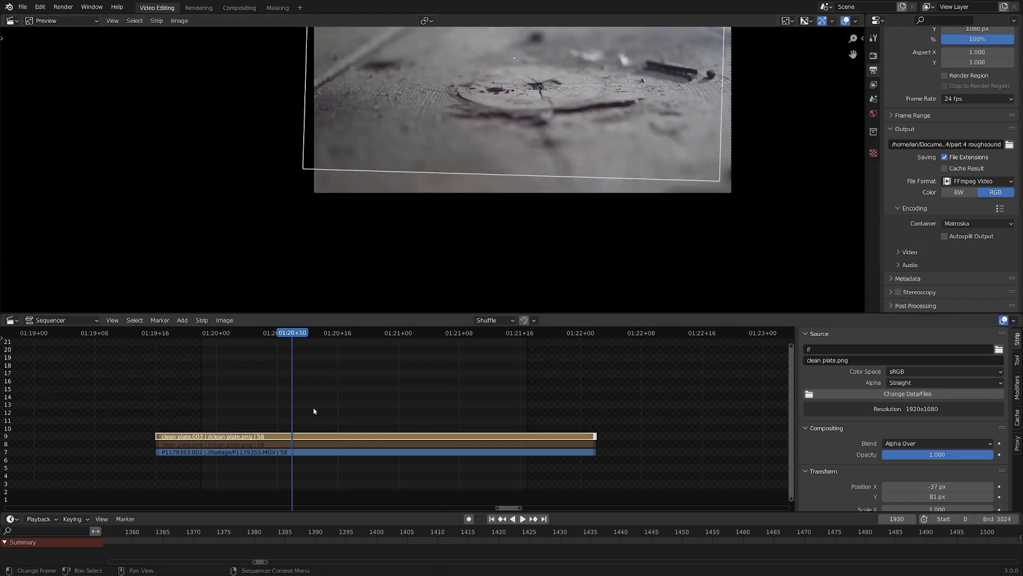
pyautogui.click(320, 394)
pyautogui.scroll(5, 382, 196)
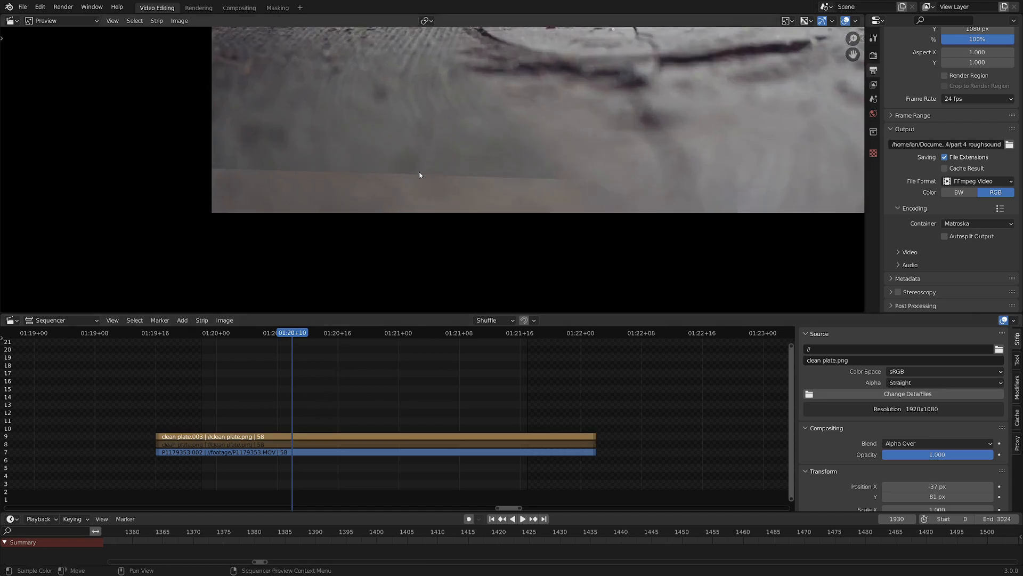
# - Scale the clean plate.003 image to about 1.282 and move it to about X -32 px, Y 99 px to cover the frame's lower edge
pyautogui.click(347, 439)
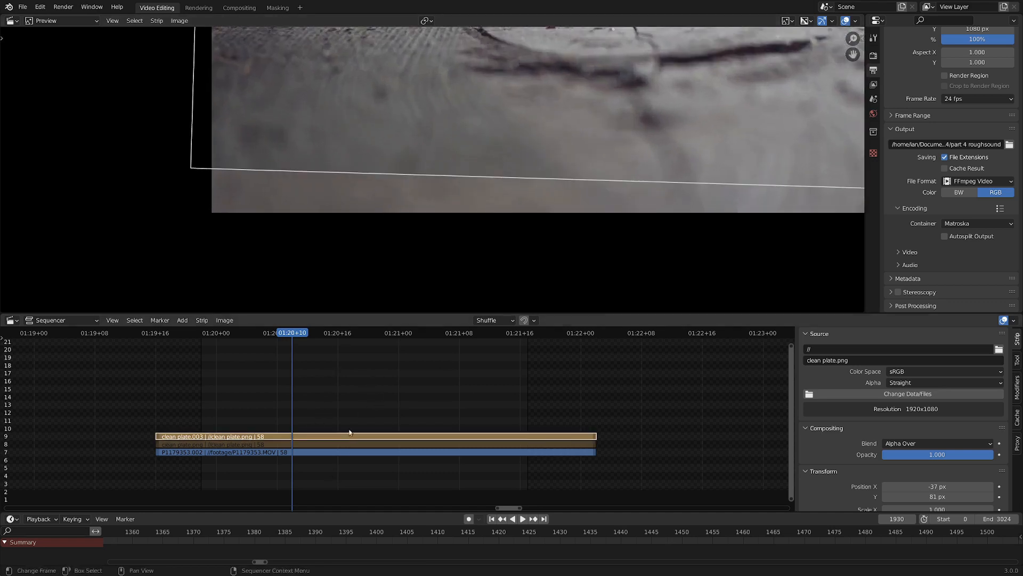
pyautogui.scroll(-4, 418, 169)
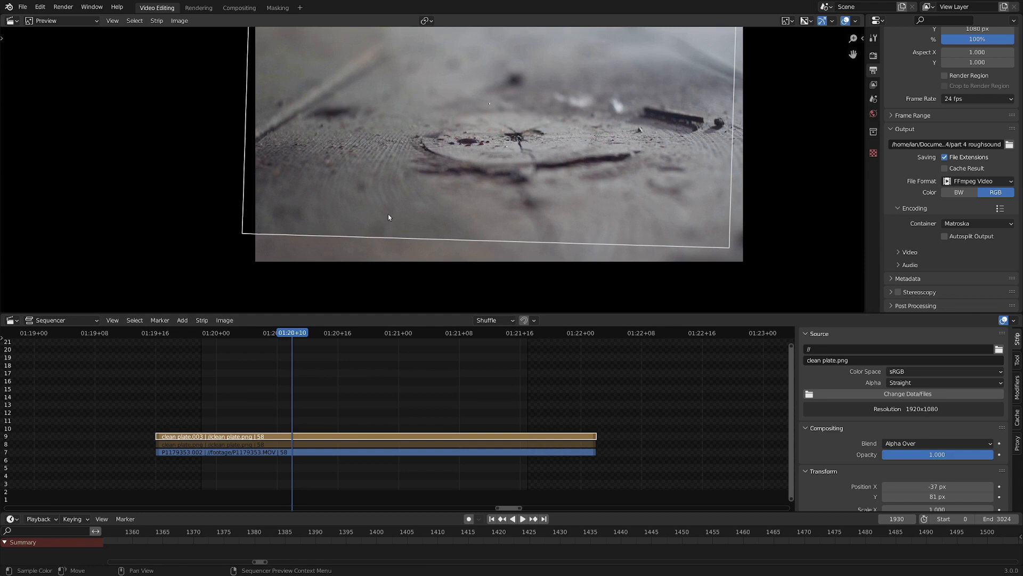
pyautogui.press('s')
pyautogui.click(359, 249)
pyautogui.scroll(1, 378, 198)
pyautogui.moveTo(377, 193); pyautogui.dragTo(382, 229, button='middle')
pyautogui.press('g')
pyautogui.click(384, 224)
pyautogui.scroll(-3, 439, 238)
pyautogui.moveTo(440, 240); pyautogui.dragTo(405, 222, button='middle')
pyautogui.click(369, 369)
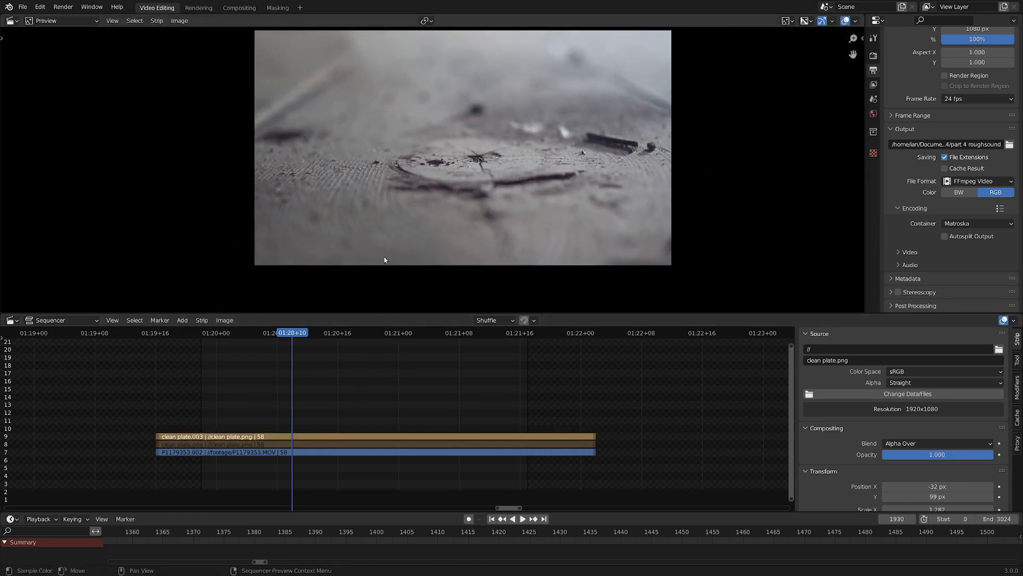
# - Examine how the enlarged plate blends near the ring, and delete the clean plate.003 strip
pyautogui.scroll(4, 369, 155)
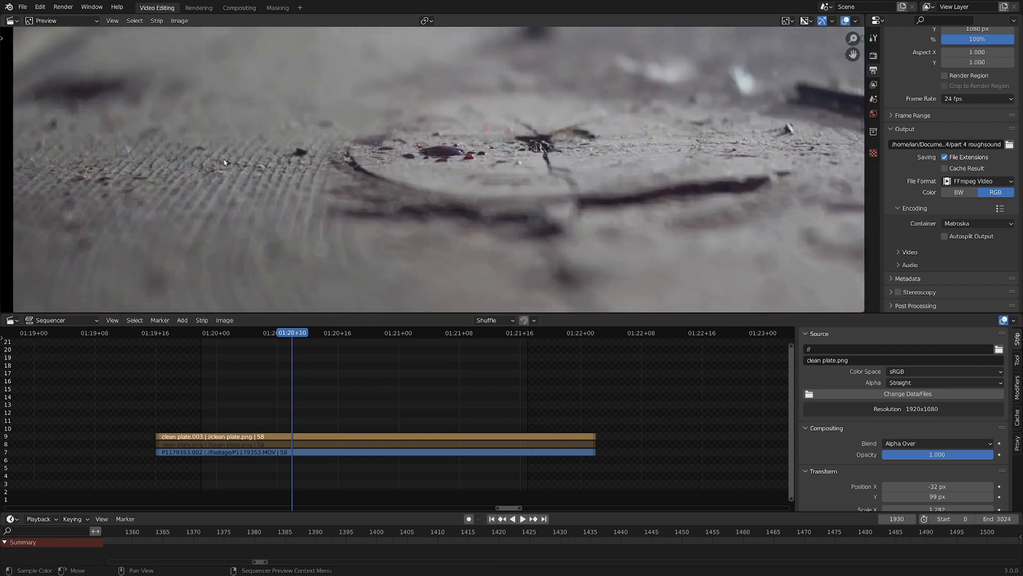
pyautogui.scroll(-2, 398, 135)
pyautogui.scroll(2, 402, 140)
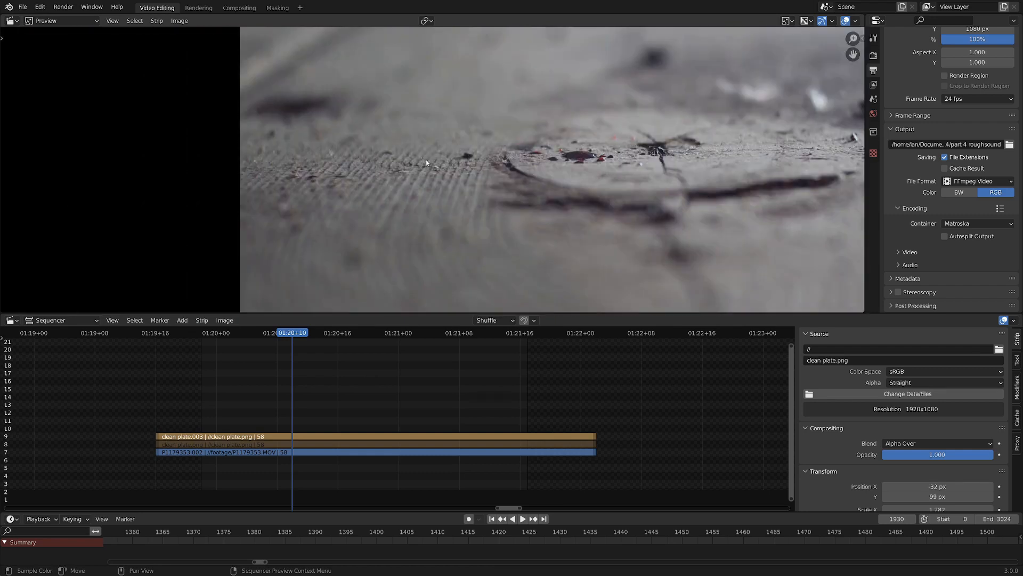
pyautogui.scroll(-1, 426, 159)
pyautogui.click(377, 437)
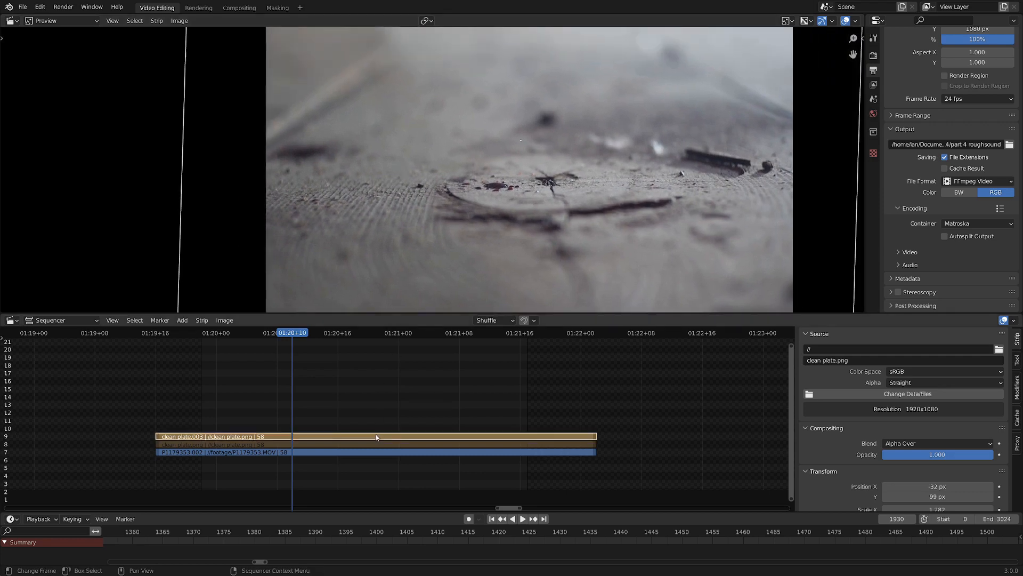
pyautogui.scroll(-2, 493, 190)
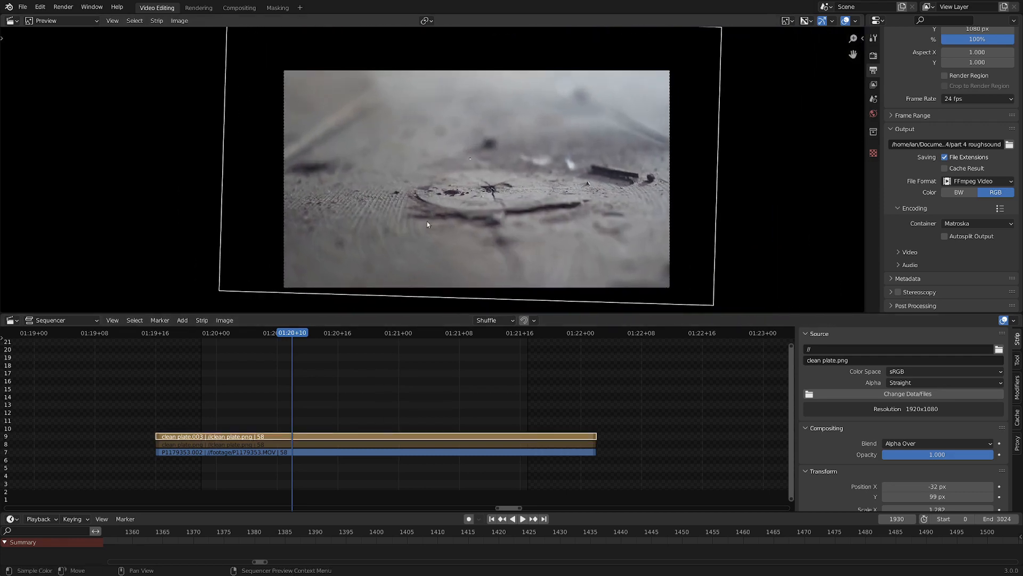
pyautogui.press('Delete')
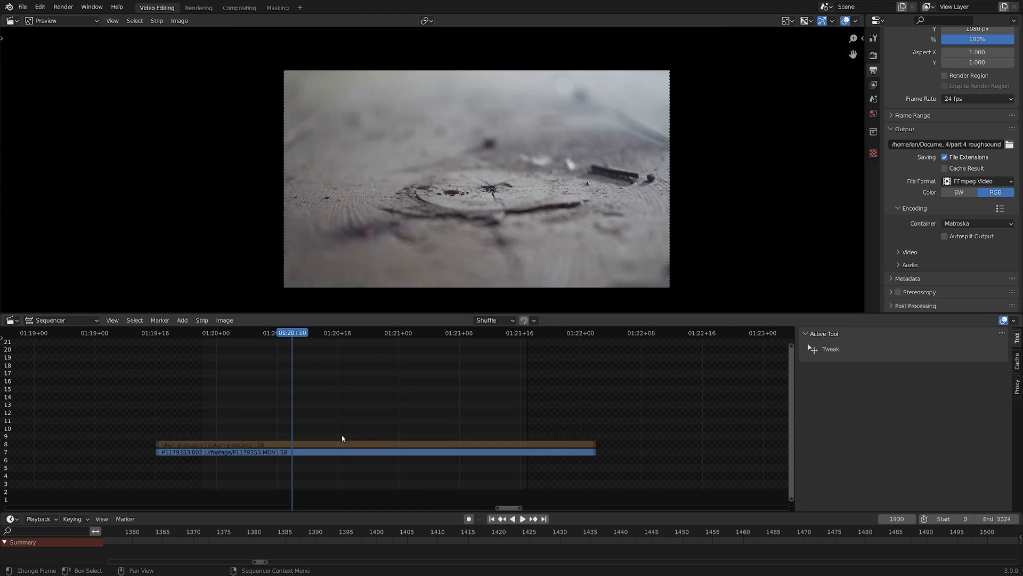
# - Unmute the clean plate.png strip on channel 8 and view its composite over the footage
pyautogui.click(342, 445)
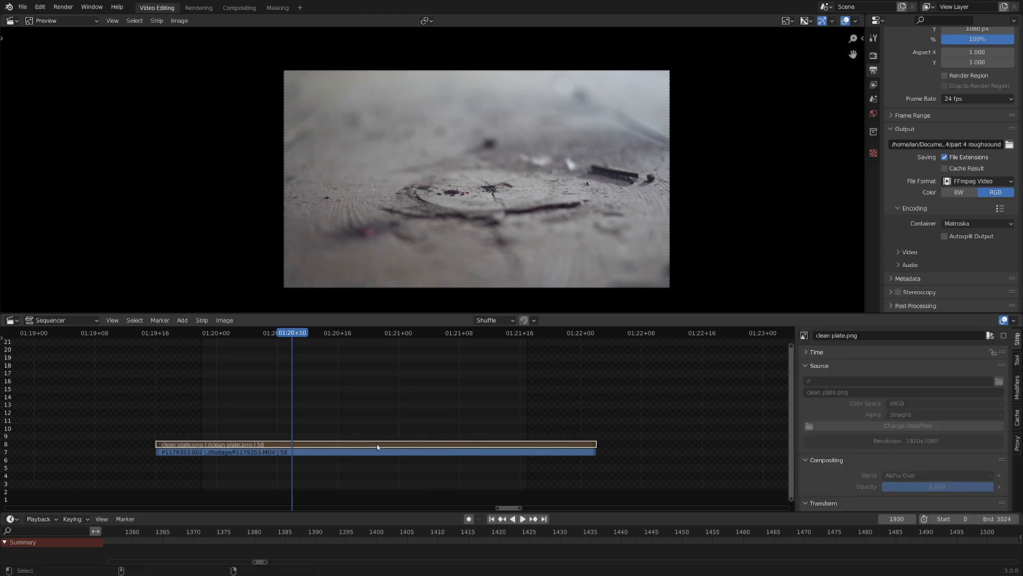
pyautogui.hotkey('alt', 'h')
pyautogui.click(376, 411)
pyautogui.scroll(2, 377, 415)
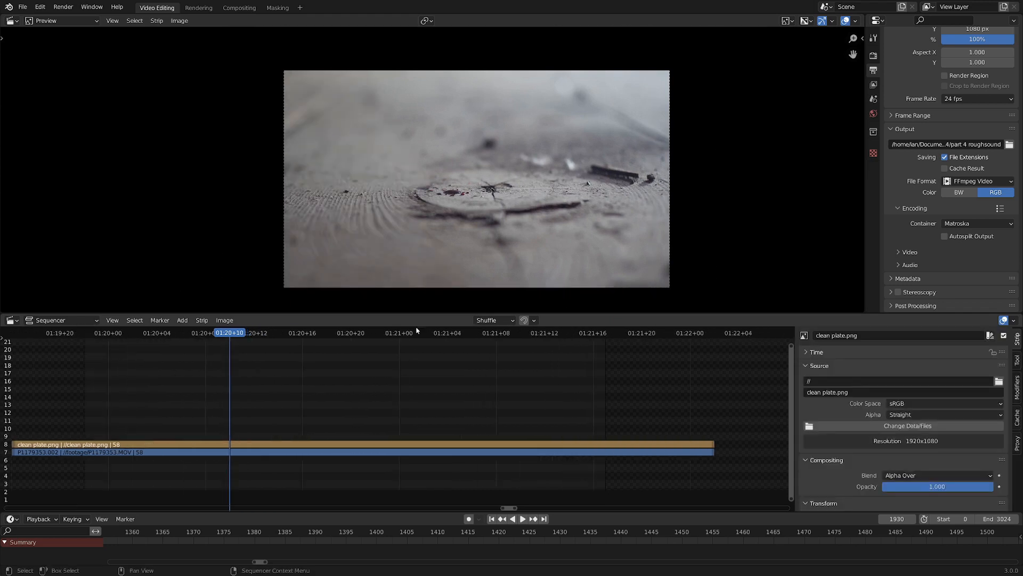
pyautogui.scroll(2, 560, 272)
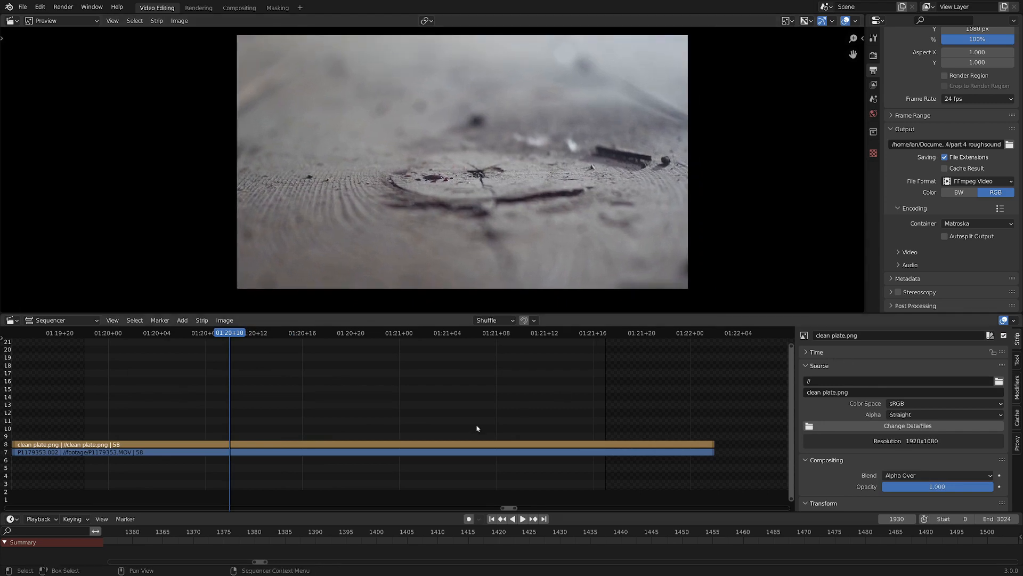
# - Examine the clean plate.png strip's Curves modifier, including its gradiant mask and red channel curve
pyautogui.click(480, 443)
pyautogui.scroll(-4, 436, 418)
pyautogui.moveTo(382, 428); pyautogui.dragTo(430, 429, button='middle')
pyautogui.scroll(1, 430, 429)
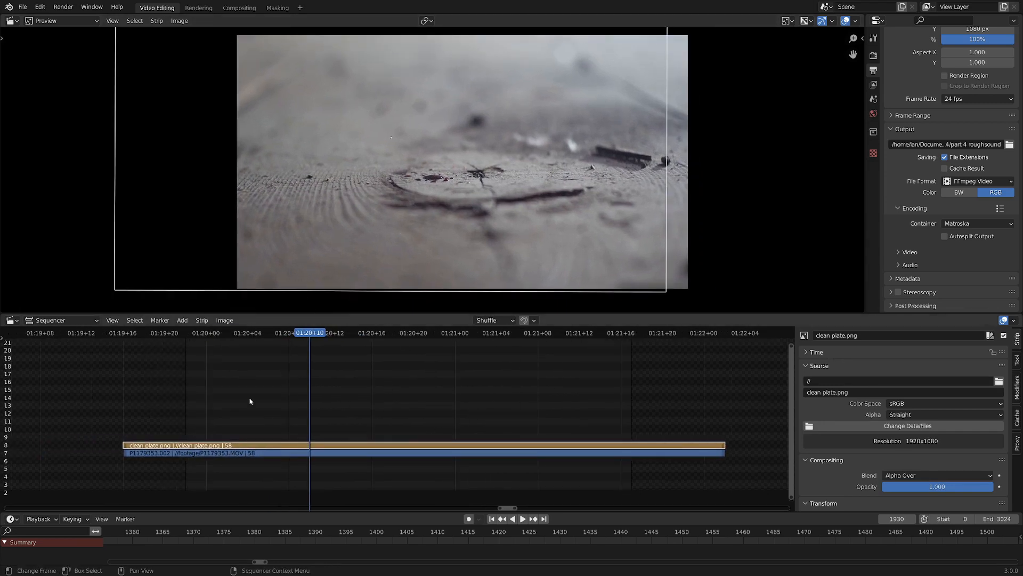
pyautogui.click(1017, 387)
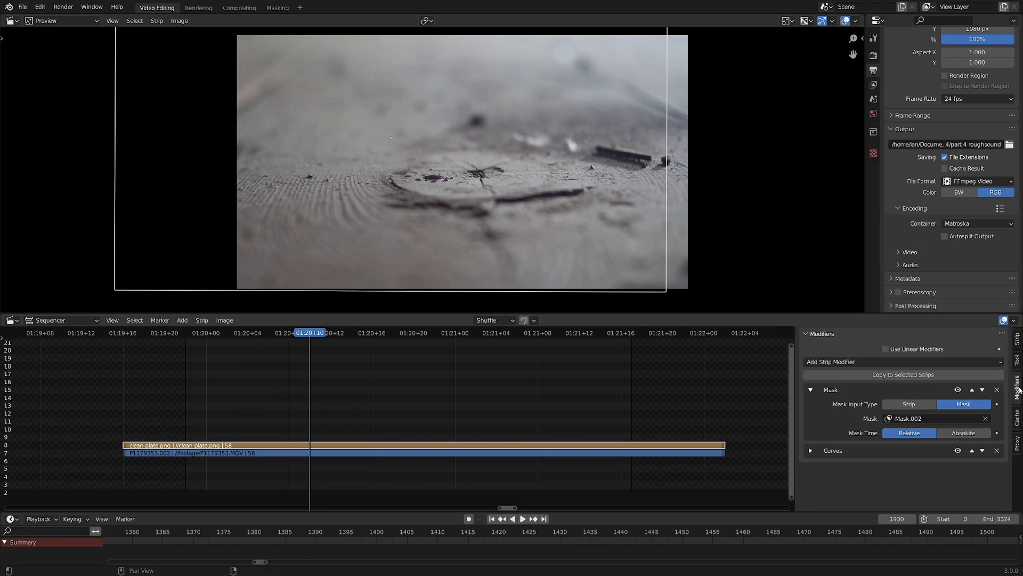
pyautogui.click(810, 390)
pyautogui.click(810, 408)
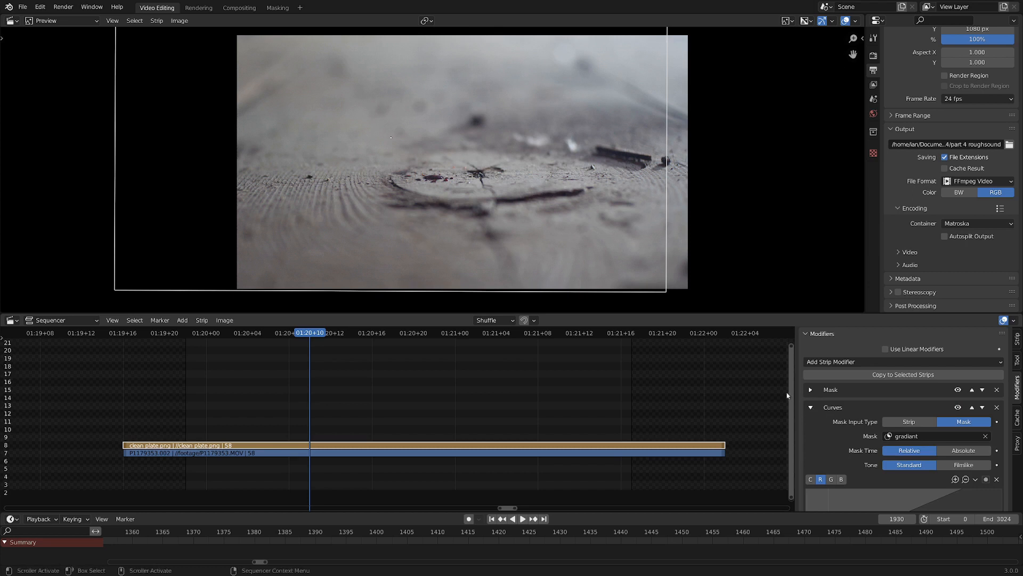
pyautogui.scroll(-3, 819, 414)
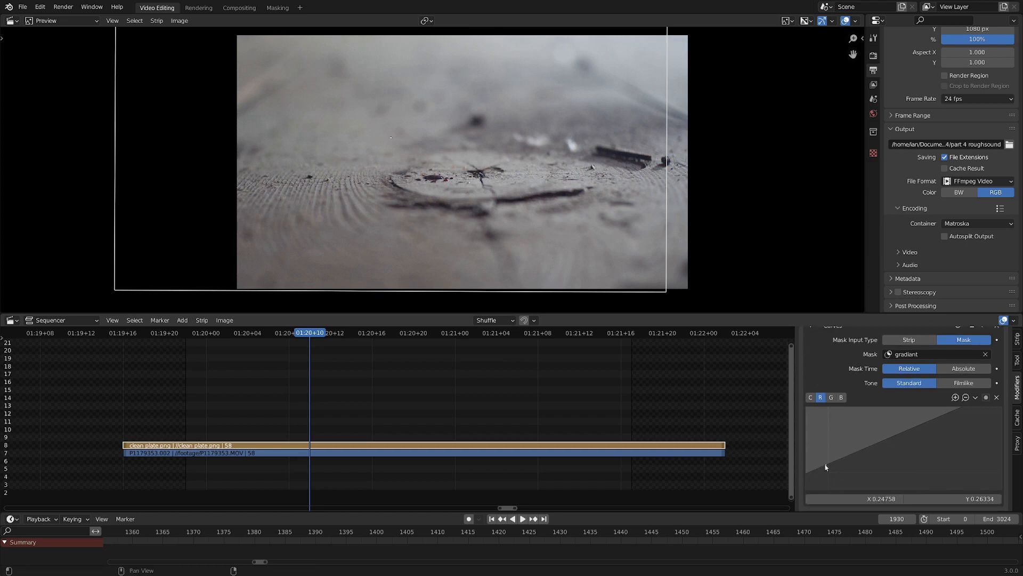
pyautogui.moveTo(845, 444); pyautogui.dragTo(916, 419)
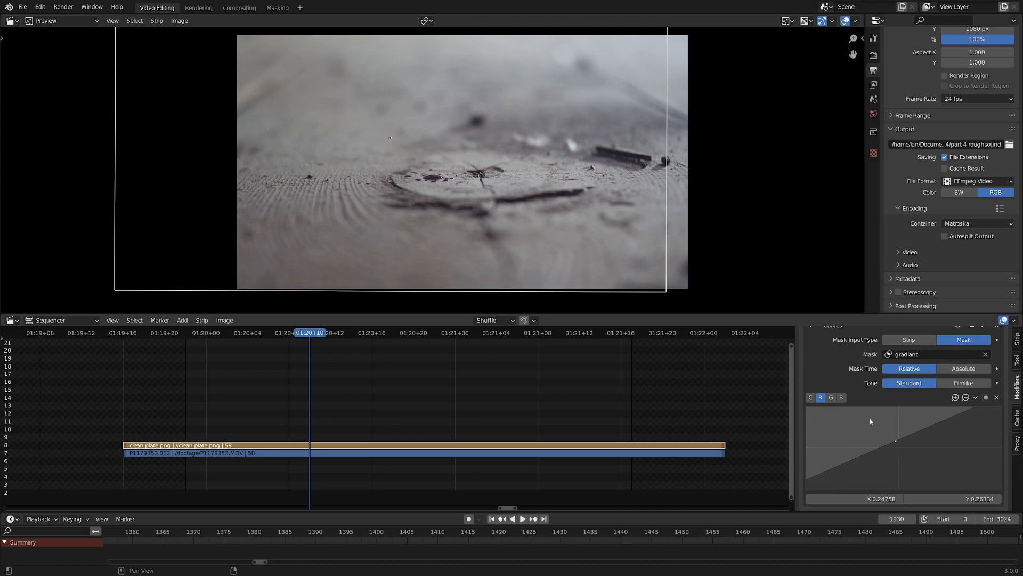
# - Remove the gradiant mask from the Curves modifier and examine the colour shift across the plate's lower and upper areas
pyautogui.scroll(-4, 319, 164)
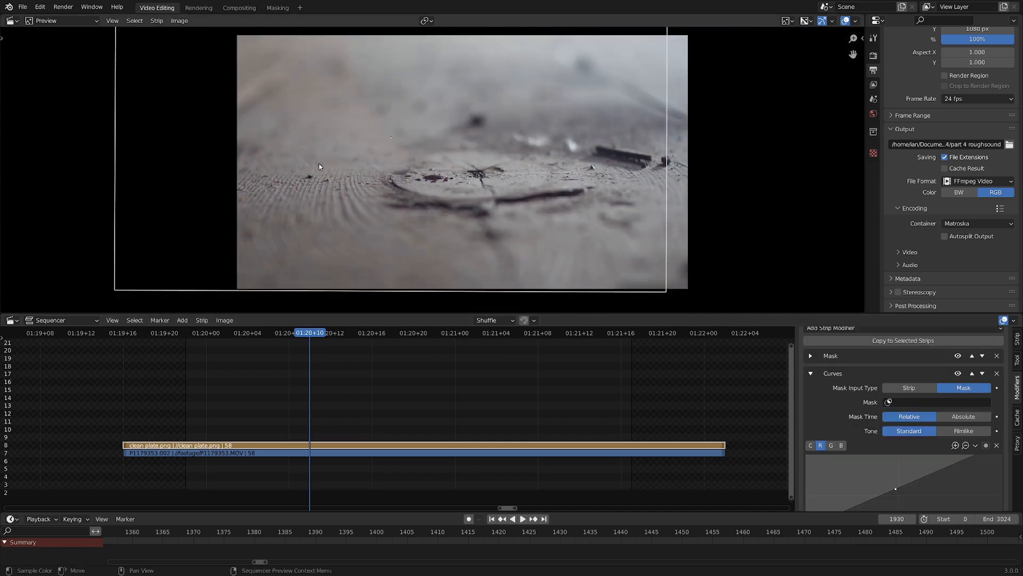
pyautogui.moveTo(338, 181); pyautogui.dragTo(381, 240, button='middle')
pyautogui.scroll(4, 381, 240)
pyautogui.moveTo(469, 266); pyautogui.dragTo(484, 188, button='middle')
pyautogui.scroll(1, 479, 234)
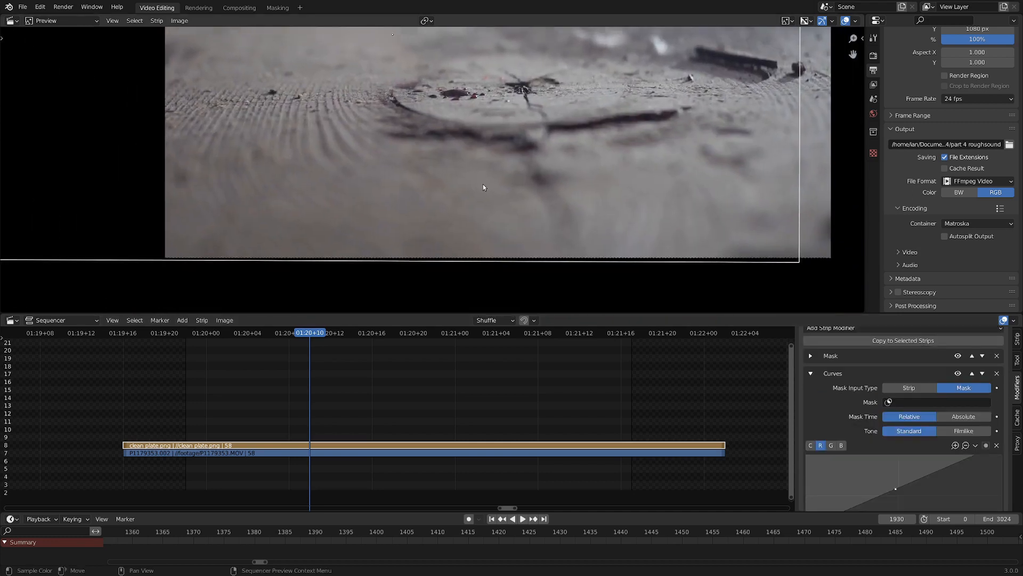
pyautogui.scroll(4, 490, 206)
pyautogui.scroll(-5, 491, 202)
pyautogui.moveTo(402, 170); pyautogui.dragTo(479, 103, button='middle')
pyautogui.scroll(2, 378, 177)
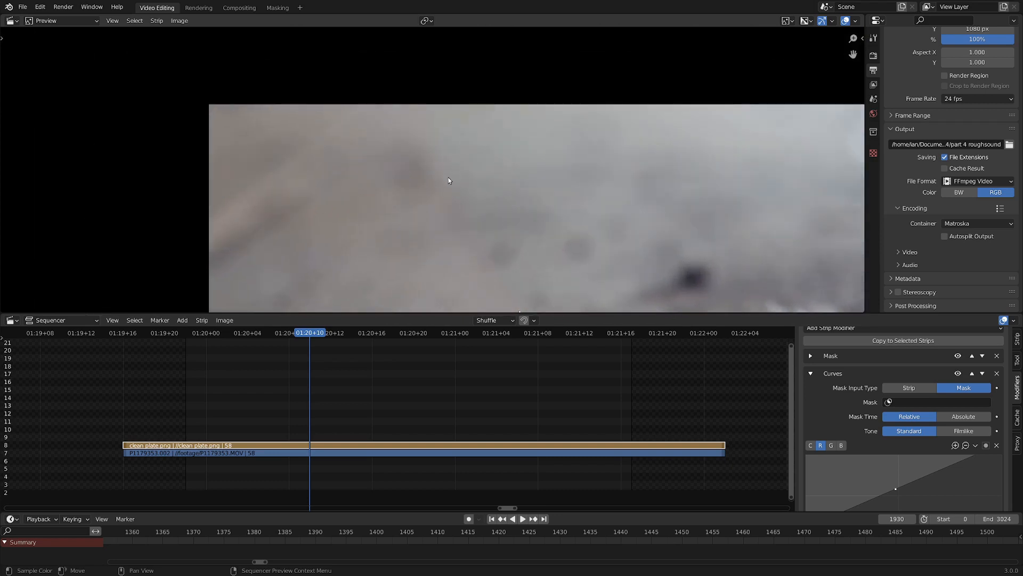
pyautogui.scroll(-3, 448, 180)
# - Bring up the gradiant mask in the mask editor and try shrinking the feather around all its points
pyautogui.click(274, 8)
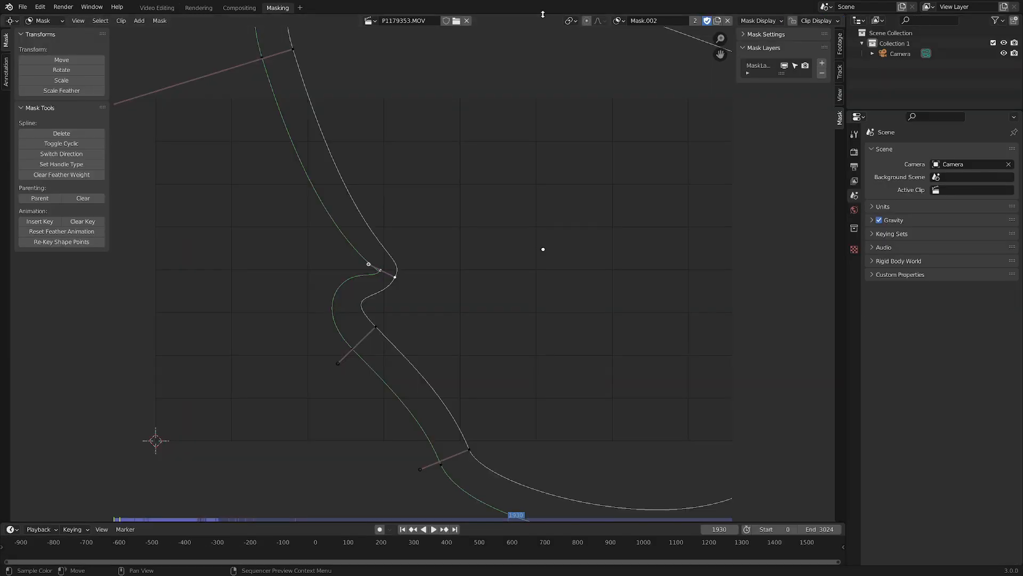
pyautogui.click(618, 20)
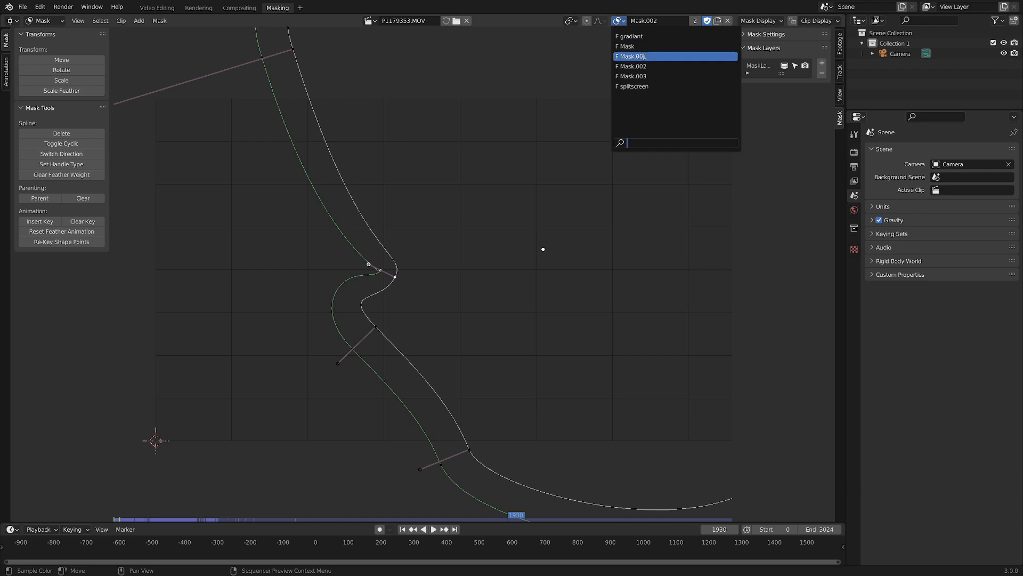
pyautogui.click(674, 85)
pyautogui.scroll(6, 481, 171)
pyautogui.scroll(-4, 482, 174)
pyautogui.press('a')
pyautogui.hotkey('alt', 's')
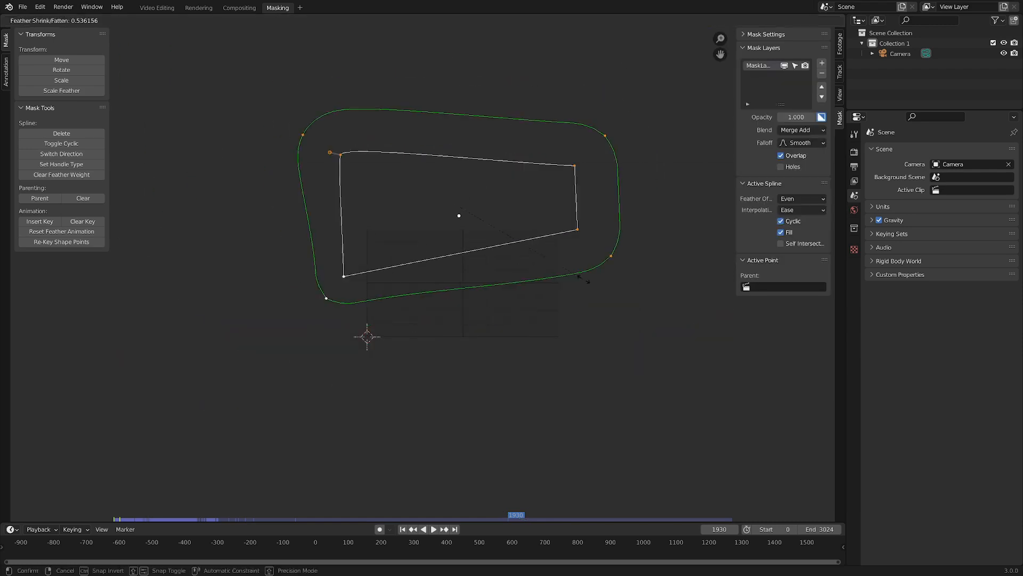
pyautogui.click(680, 297)
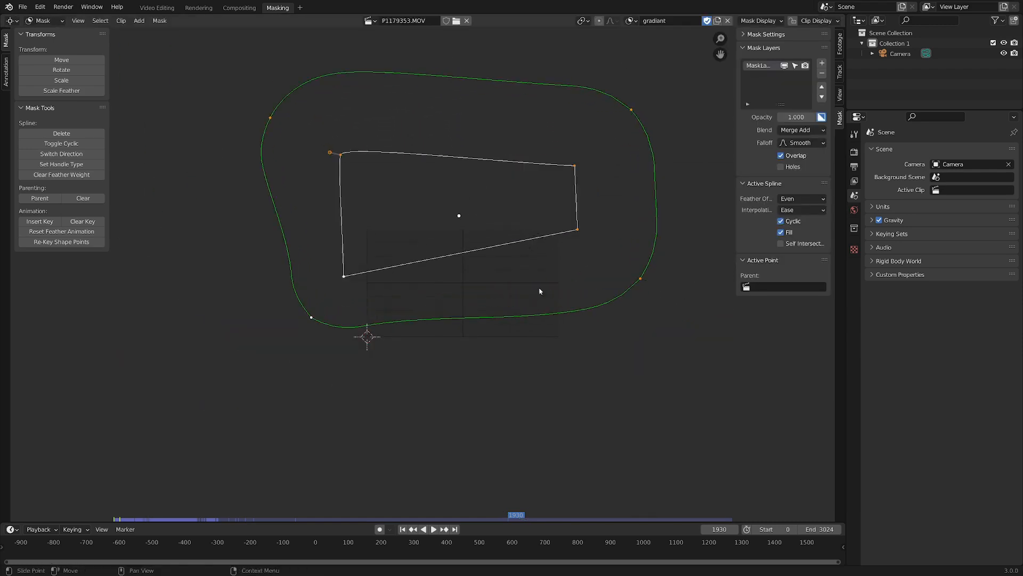
# - Return to the video editing workspace and assign the gradiant mask to the clean plate.png strip's Curves modifier
pyautogui.click(157, 8)
pyautogui.moveTo(405, 361); pyautogui.dragTo(411, 361, button='middle')
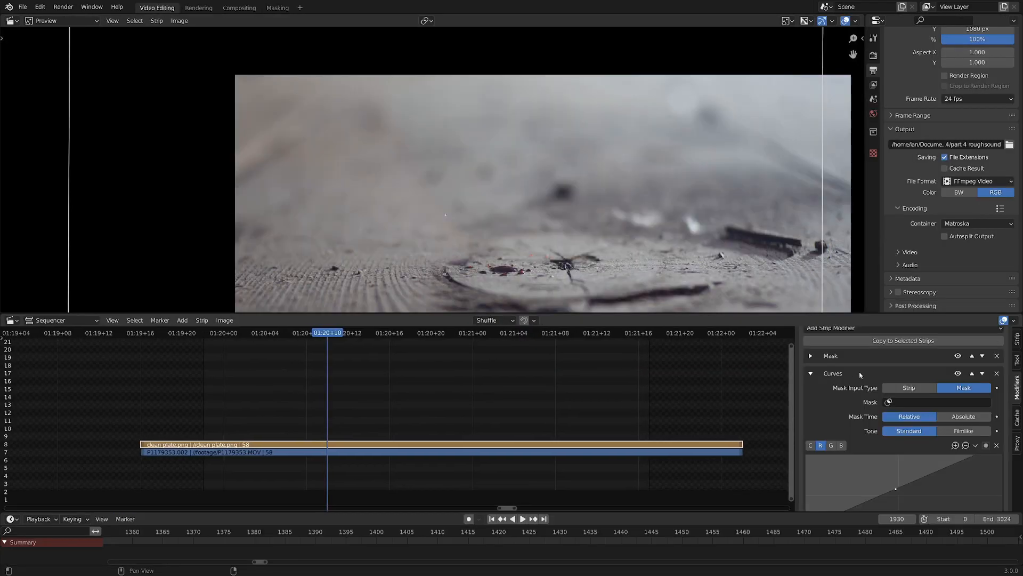
pyautogui.scroll(-2, 853, 385)
pyautogui.click(904, 370)
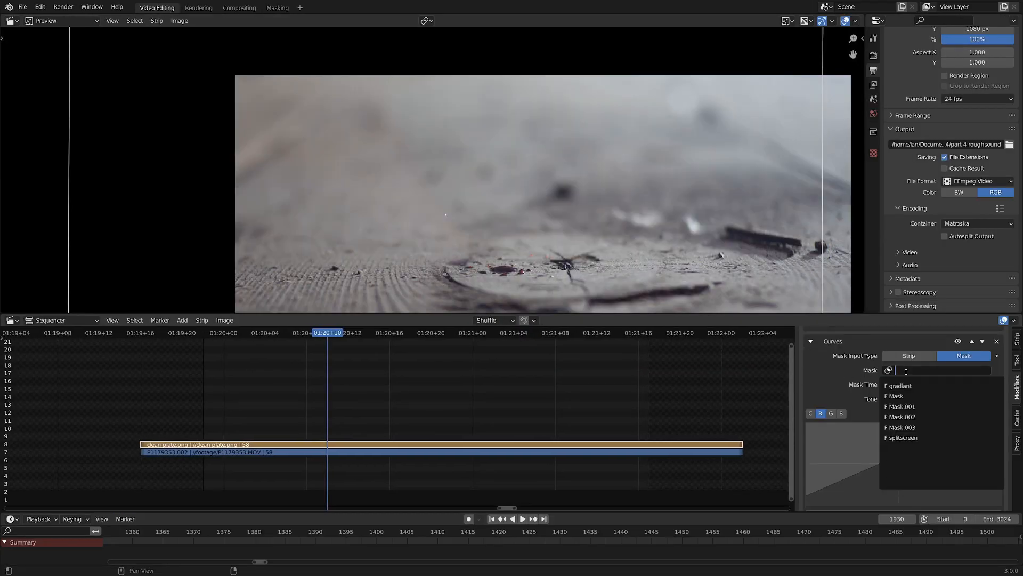
pyautogui.click(928, 386)
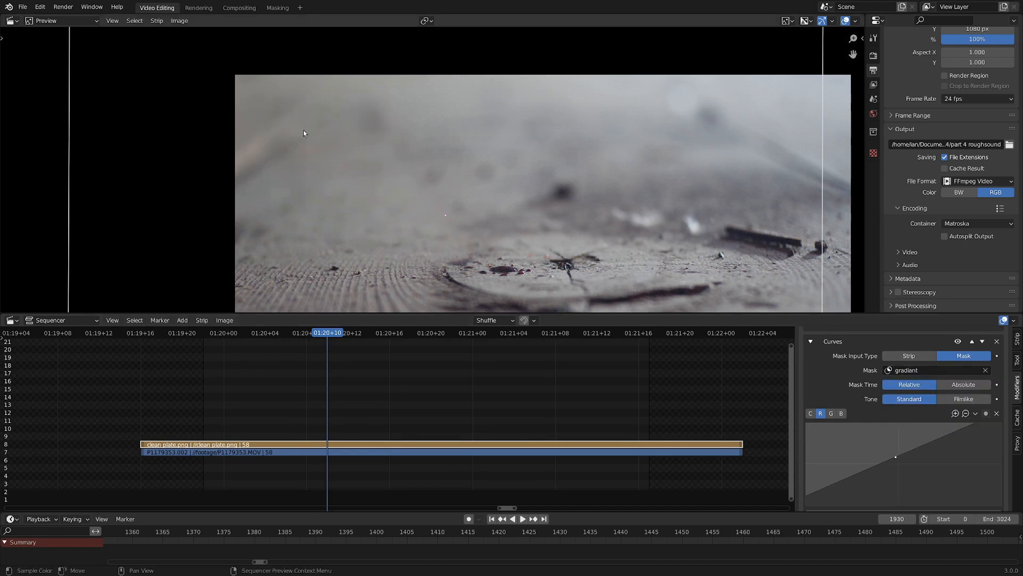
# - Examine the colour match across the upper and lower areas of the composite, with the clean plate.png strip deselected
pyautogui.scroll(1, 397, 182)
pyautogui.moveTo(399, 186); pyautogui.dragTo(410, 86, button='middle')
pyautogui.scroll(-7, 478, 197)
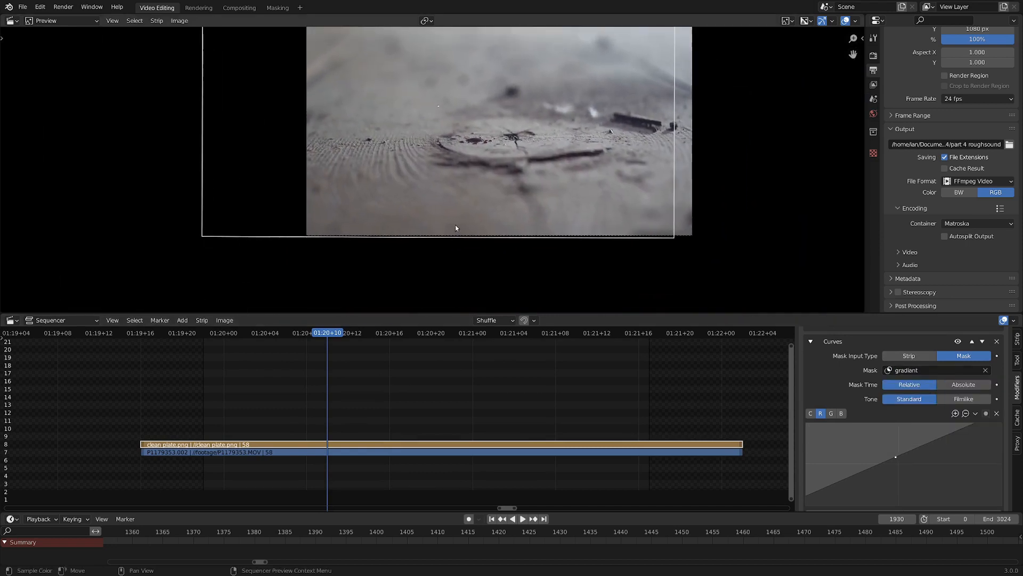
pyautogui.click(536, 279)
pyautogui.scroll(1, 464, 208)
pyautogui.moveTo(463, 208); pyautogui.dragTo(403, 233, button='middle')
pyautogui.scroll(3, 439, 244)
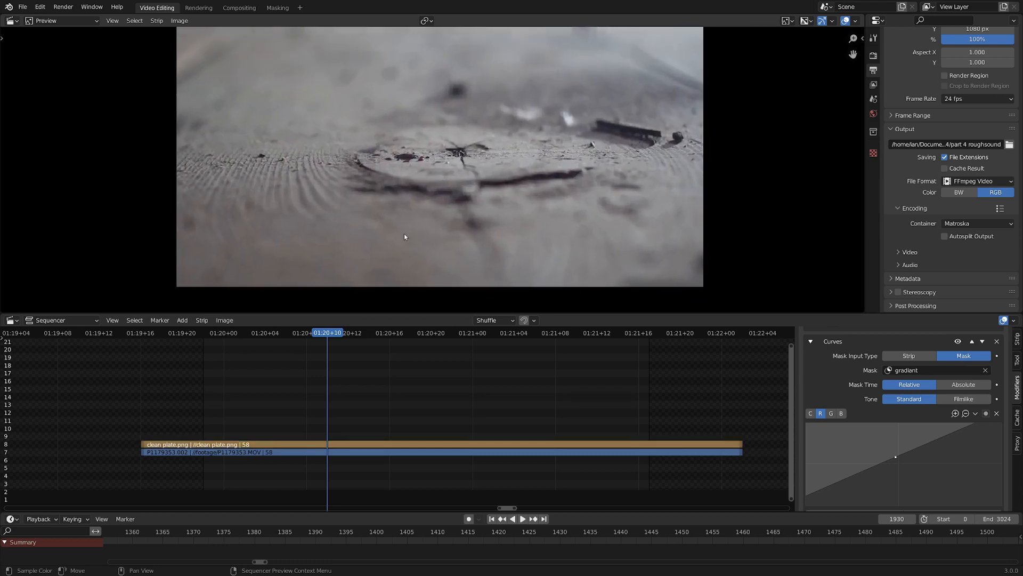
# - Return to the main timeline and examine the MetaStrip's framing in the preview at frame 1925
pyautogui.keyDown('shift'); pyautogui.moveTo(227, 408); pyautogui.dragTo(203, 380, button='right'); pyautogui.keyUp('shift')
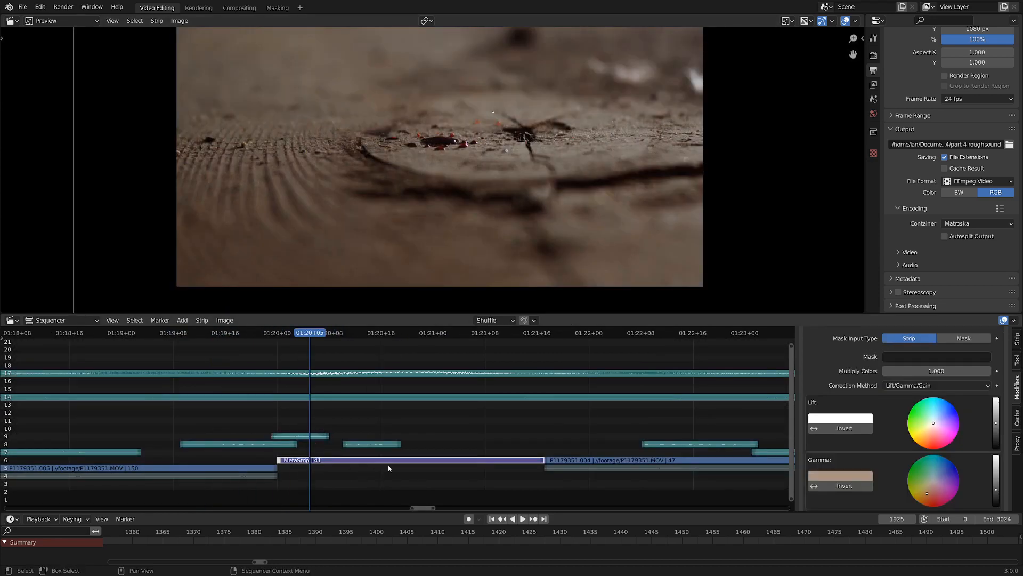
pyautogui.scroll(-3, 597, 215)
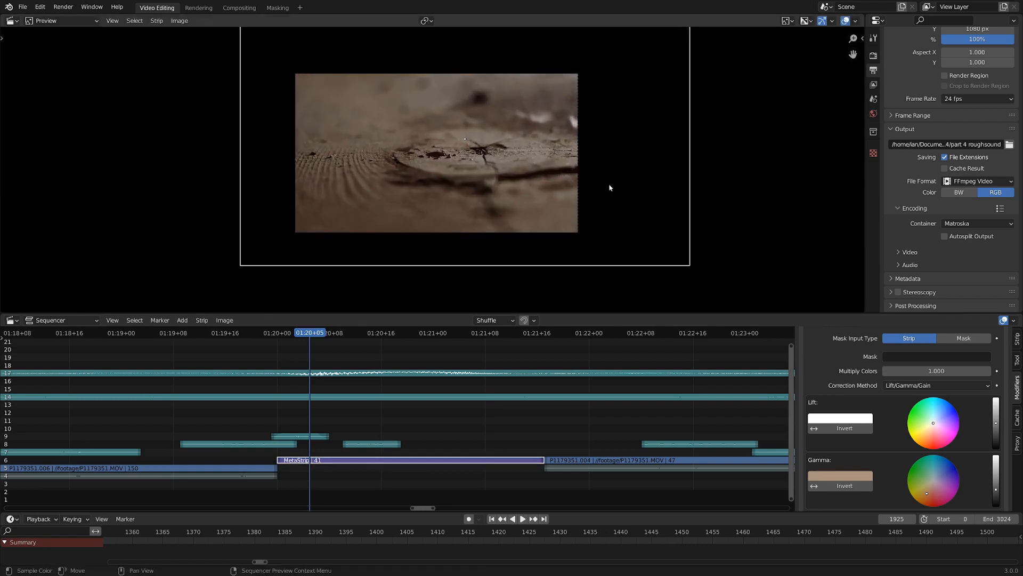
pyautogui.scroll(2, 506, 170)
pyautogui.scroll(3, 506, 171)
pyautogui.scroll(-3, 434, 199)
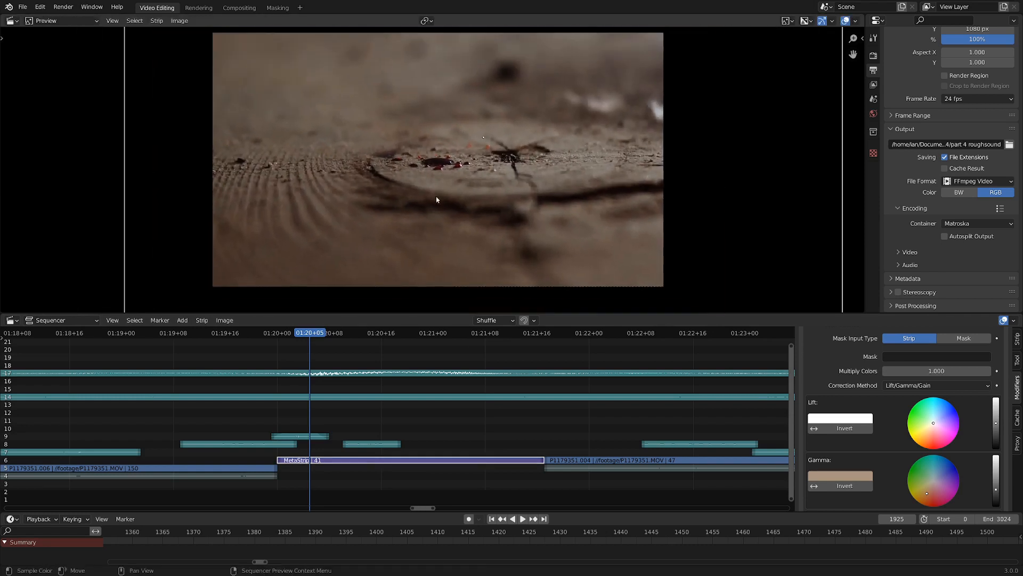
# - Try scaling down and repositioning the MetaStrip image in the preview
pyautogui.scroll(-5, 439, 244)
pyautogui.press('s')
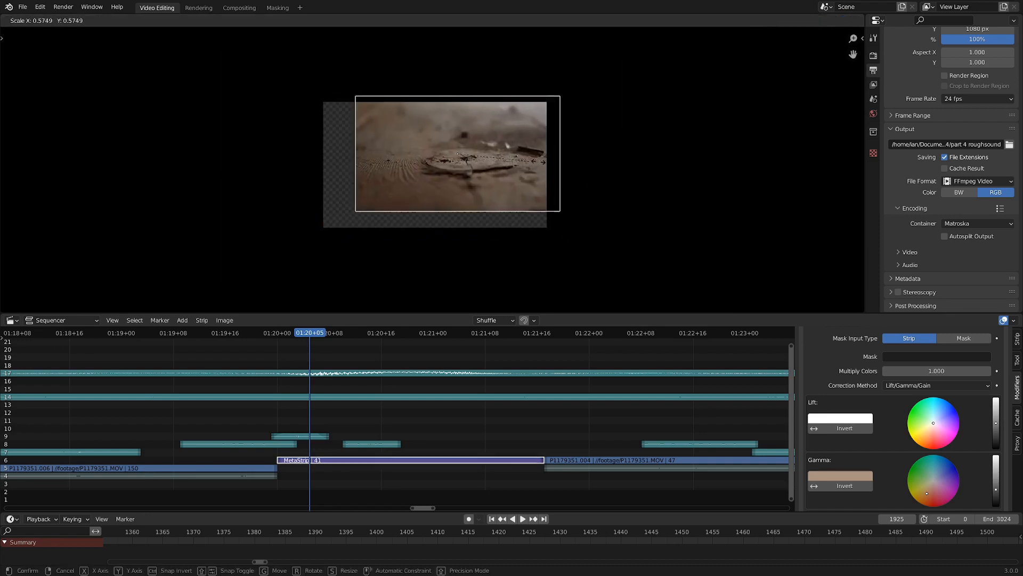
pyautogui.press('g')
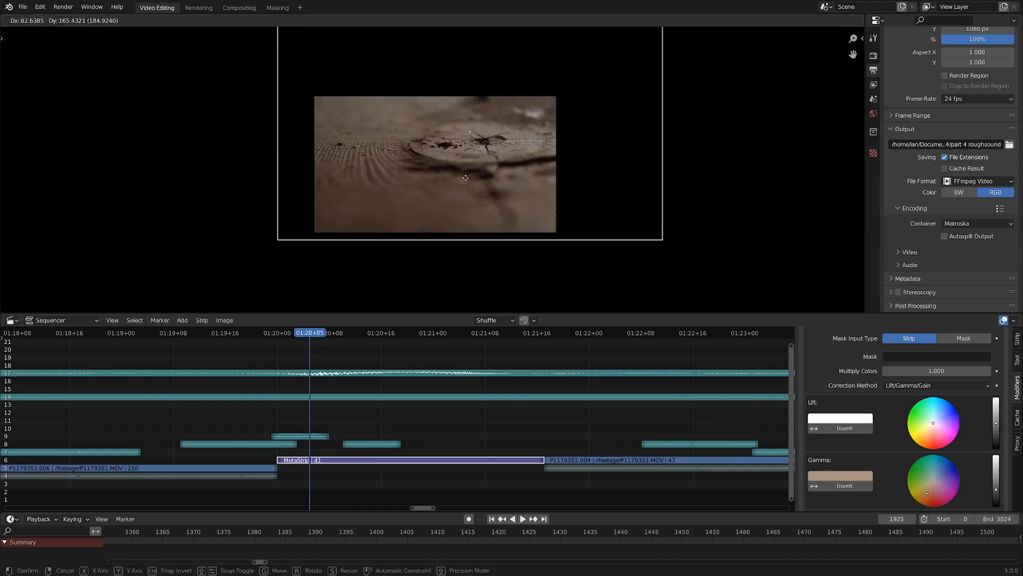
pyautogui.press('Escape')
pyautogui.click(472, 438)
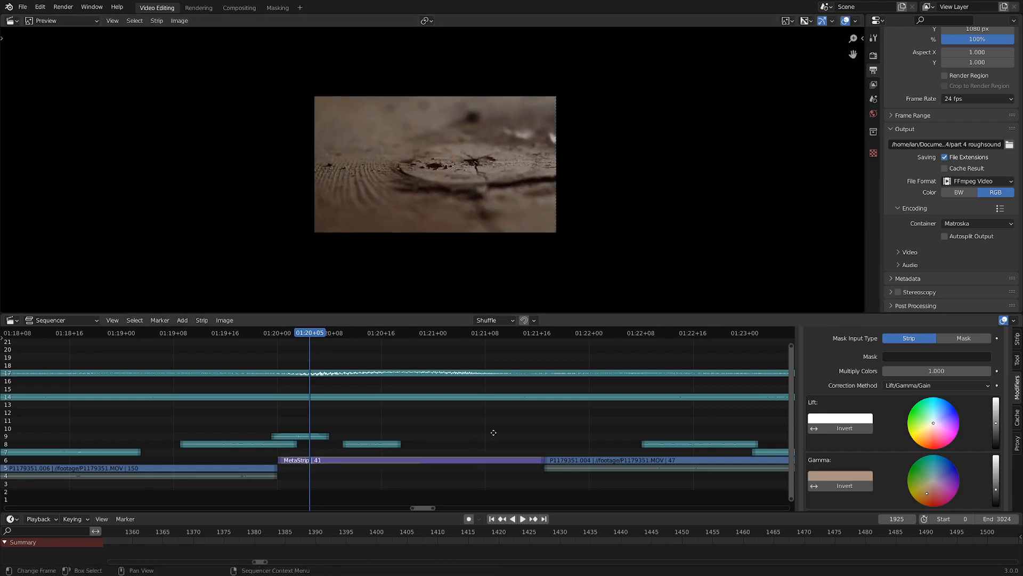
# - Move to frame 2029 in the P1179331.009 shot and play it through into MetaStrip.001
pyautogui.moveTo(555, 415); pyautogui.dragTo(347, 395, button='middle')
pyautogui.scroll(1, 368, 437)
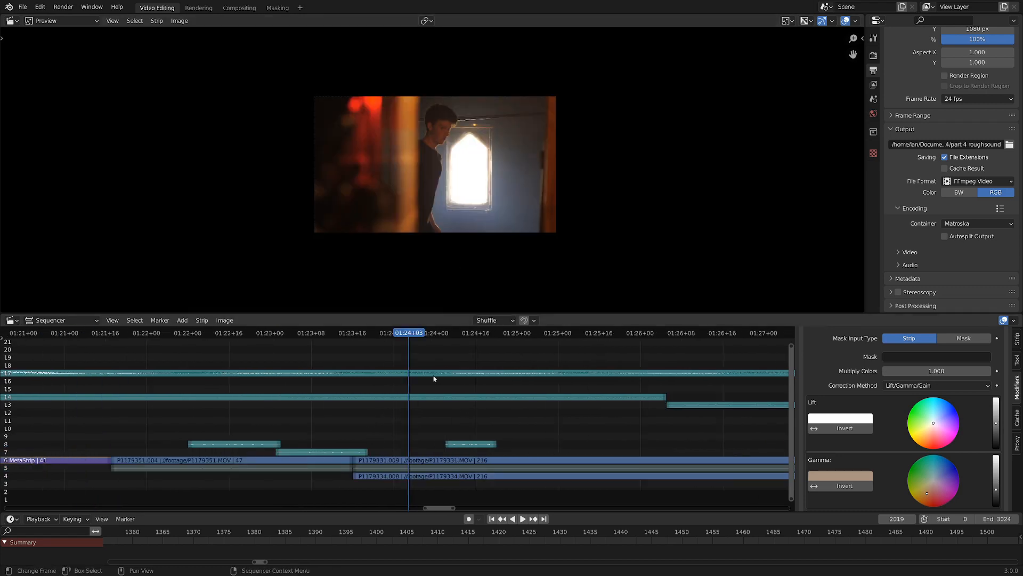
pyautogui.moveTo(408, 427); pyautogui.dragTo(460, 421, button='right')
pyautogui.scroll(5, 443, 276)
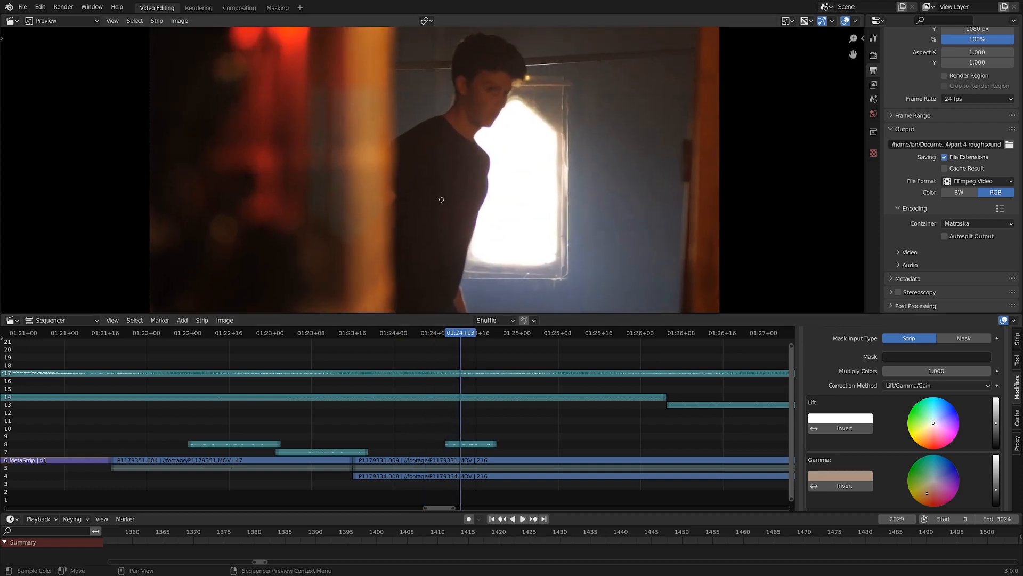
pyautogui.press('space')
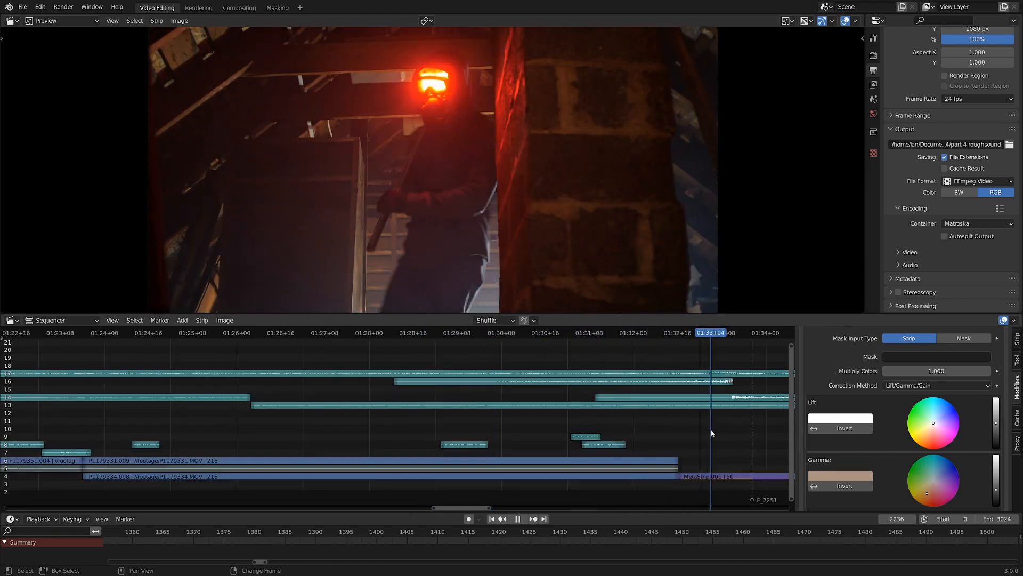
pyautogui.press('space')
# - Review the cut between the P1179331.009 shot and MetaStrip.001, and examine the doorway shot's frame at 2154
pyautogui.scroll(-2, 615, 472)
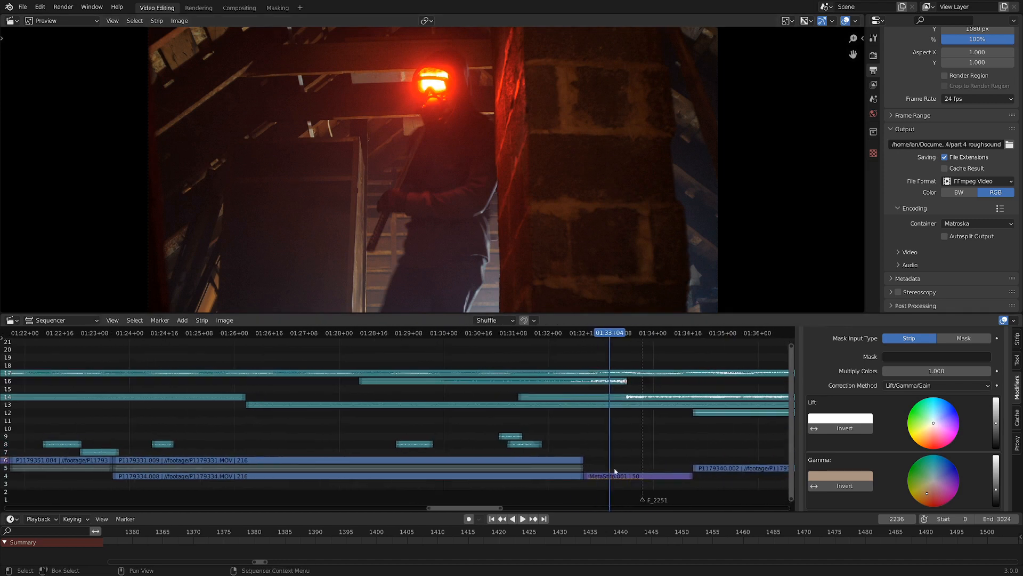
pyautogui.moveTo(615, 439)
pyautogui.mouseDown(button='right')
pyautogui.moveTo(634, 443)
pyautogui.moveTo(600, 440)
pyautogui.mouseUp(button='right')
pyautogui.press('space')
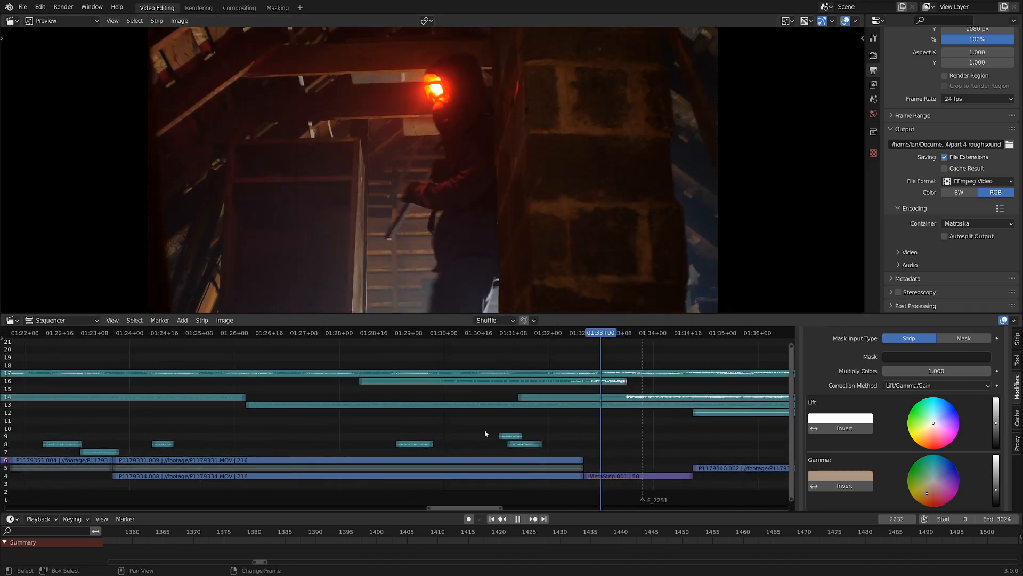
pyautogui.moveTo(429, 434); pyautogui.dragTo(431, 434, button='right')
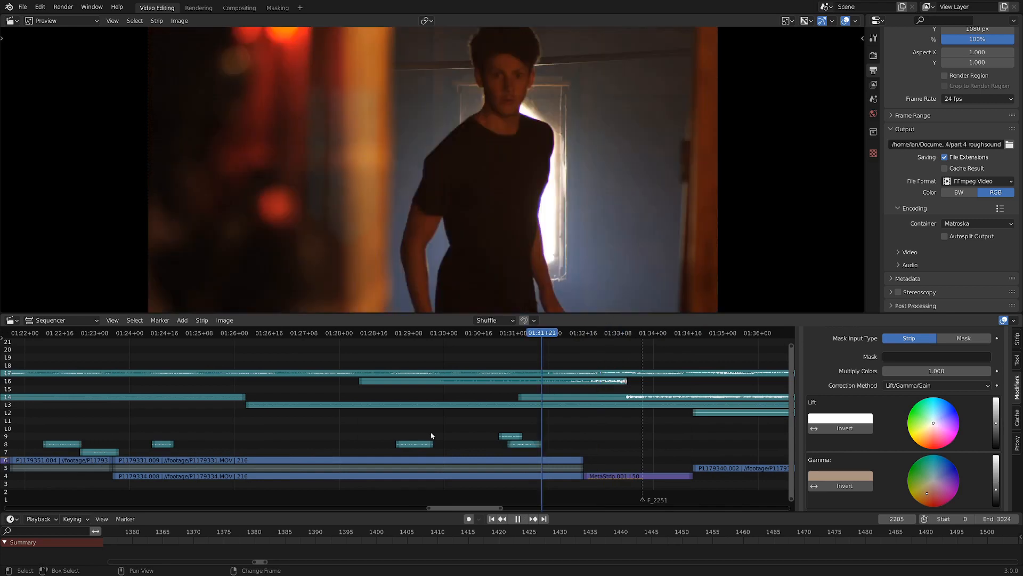
pyautogui.press('space')
pyautogui.scroll(-5, 287, 210)
pyautogui.moveTo(355, 91); pyautogui.dragTo(443, 149, button='middle')
pyautogui.scroll(4, 443, 148)
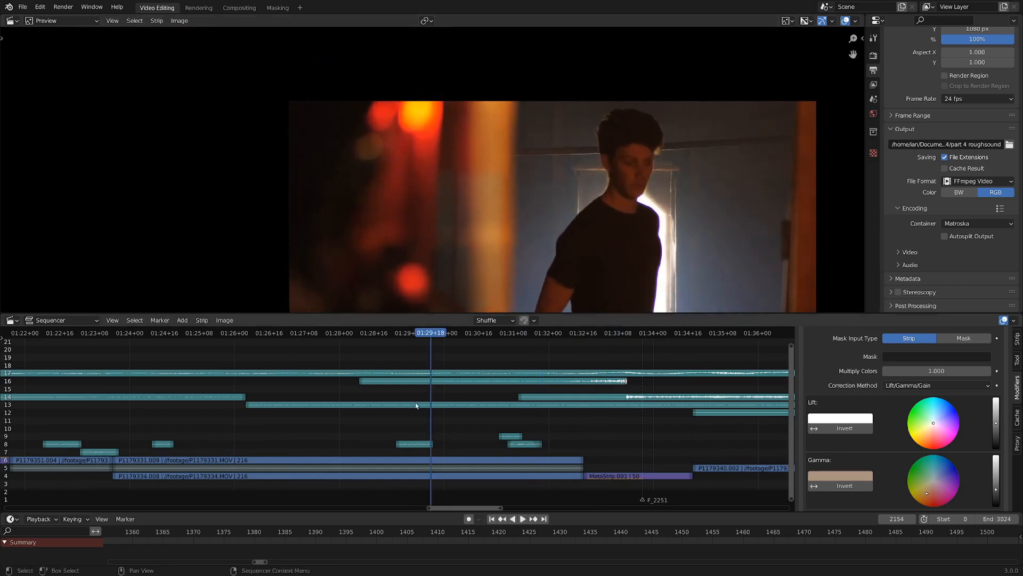
# - At frame 2110, mute and unmute the P1179331.009 strip to examine what its splitscreen mask contributes
pyautogui.moveTo(427, 419); pyautogui.dragTo(335, 440, button='right')
pyautogui.scroll(-2, 341, 166)
pyautogui.click(340, 460)
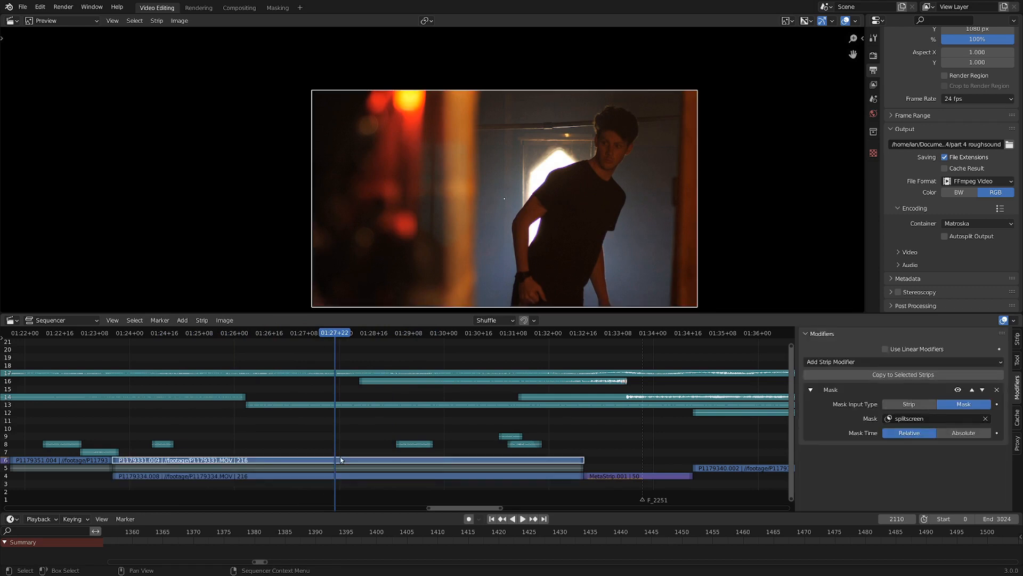
pyautogui.press('h')
pyautogui.hotkey('alt', 'h')
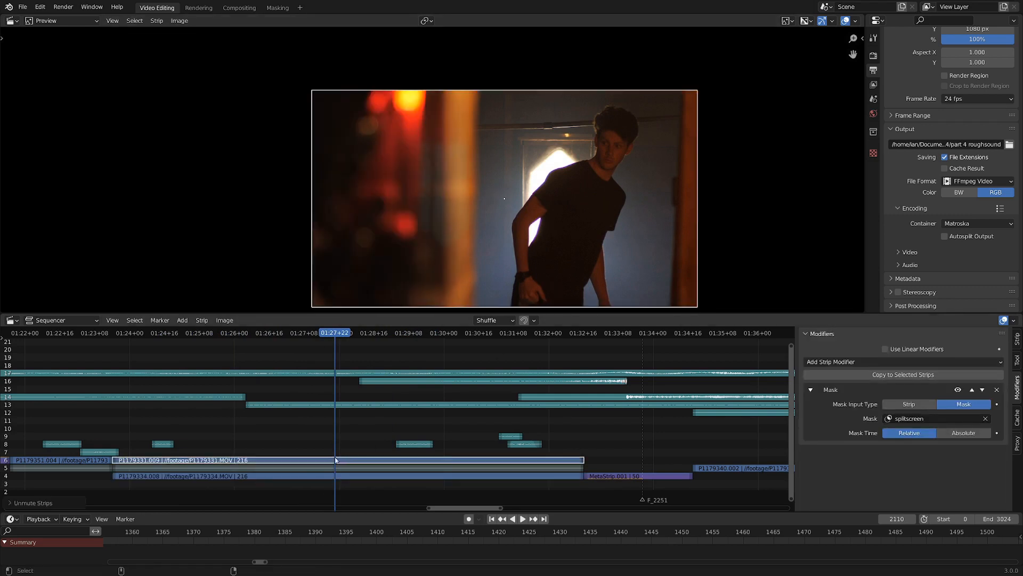
# - Mute and unmute the P1179334.008 strip on channel 4 to examine the background half of the split screen
pyautogui.click(338, 476)
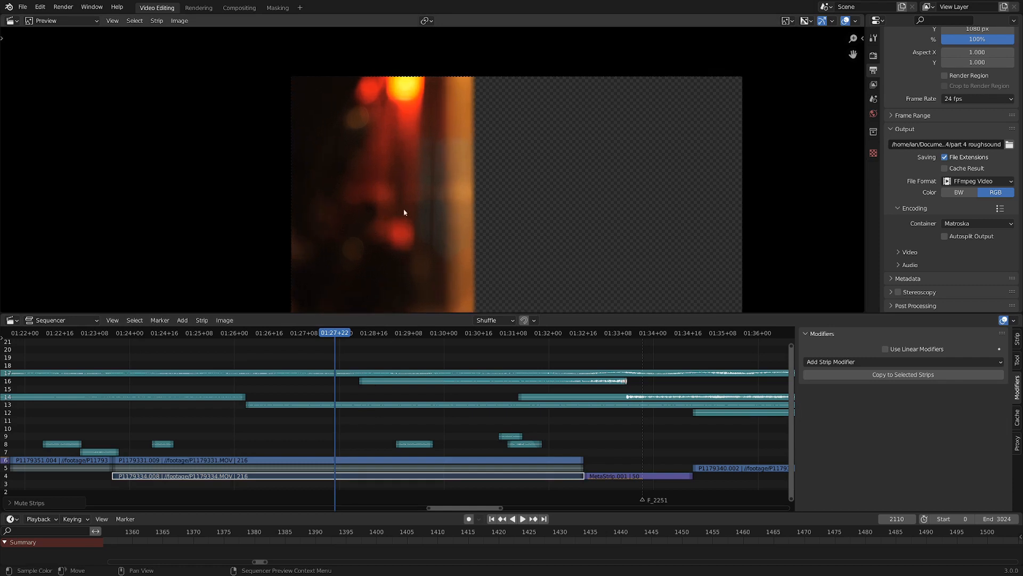
pyautogui.click(350, 457)
pyautogui.click(476, 476)
pyautogui.press('h')
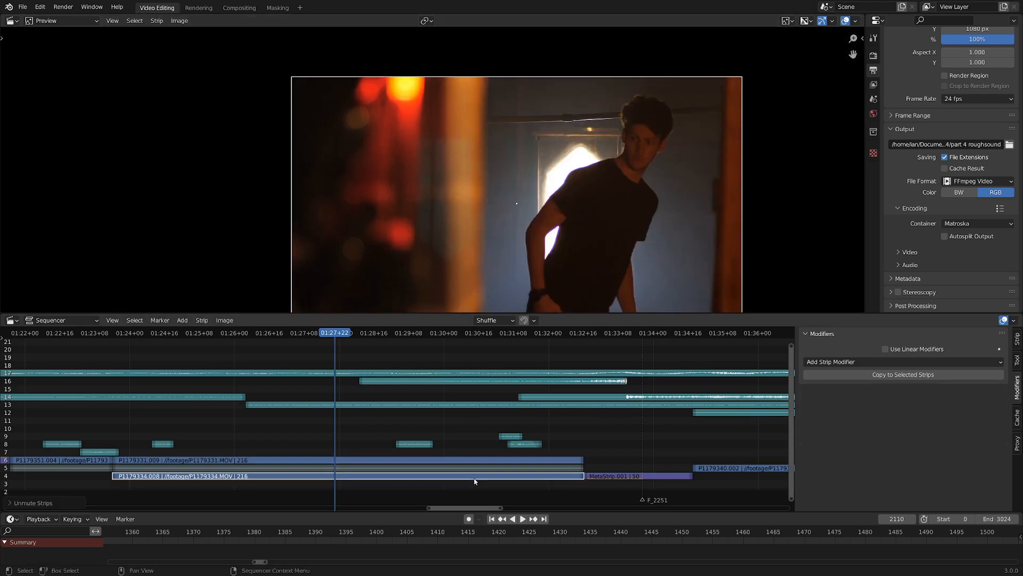
pyautogui.hotkey('alt', 'h')
pyautogui.scroll(-1, 680, 298)
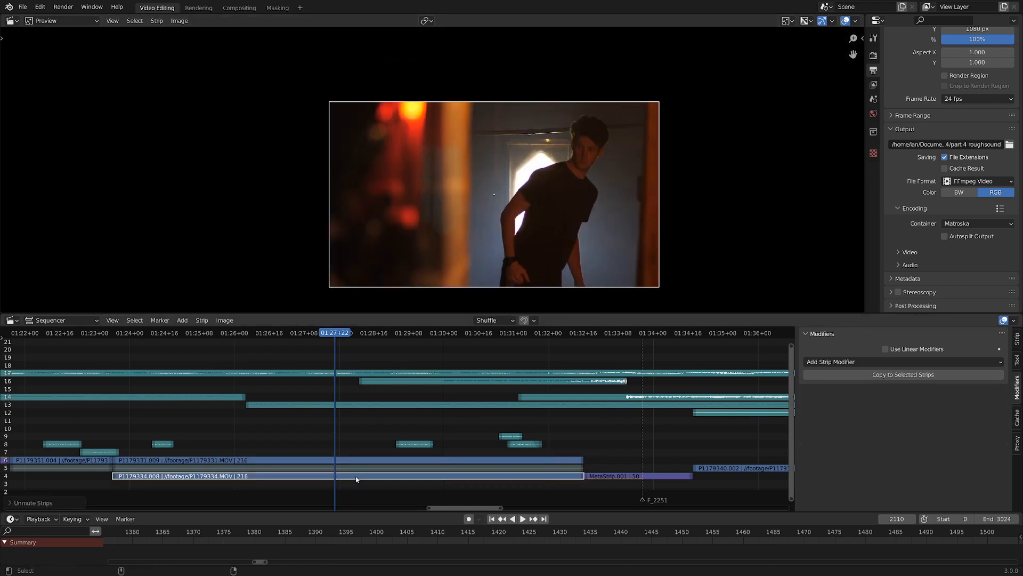
pyautogui.scroll(1, 477, 235)
pyautogui.moveTo(477, 216); pyautogui.dragTo(486, 208, button='middle')
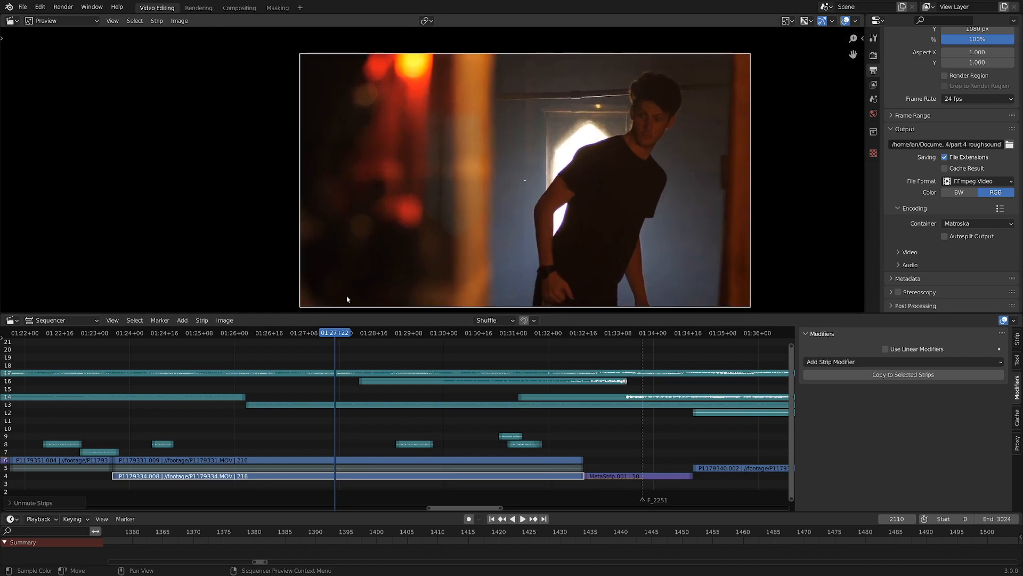
# - Play the combined split-screen shot from about 01:25 to 01:27+12, and deselect the P1179334.008 strip
pyautogui.moveTo(254, 443); pyautogui.dragTo(178, 431, button='right')
pyautogui.press('space')
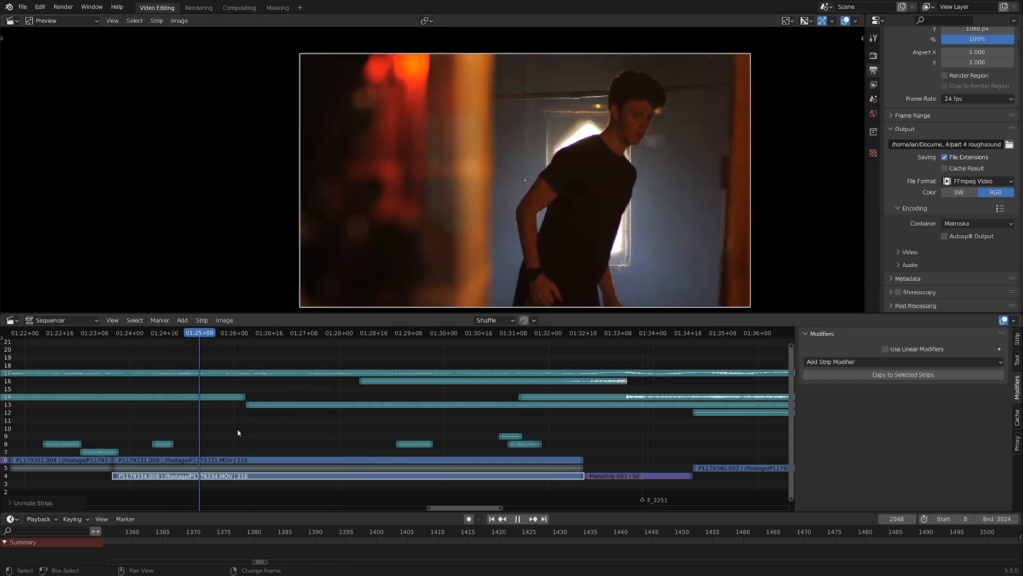
pyautogui.press('space')
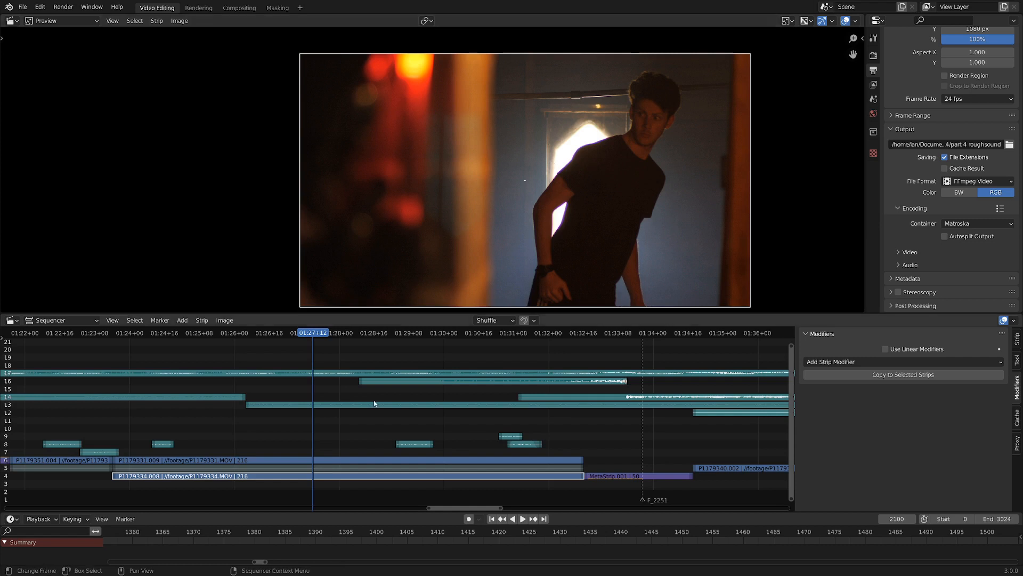
pyautogui.click(301, 433)
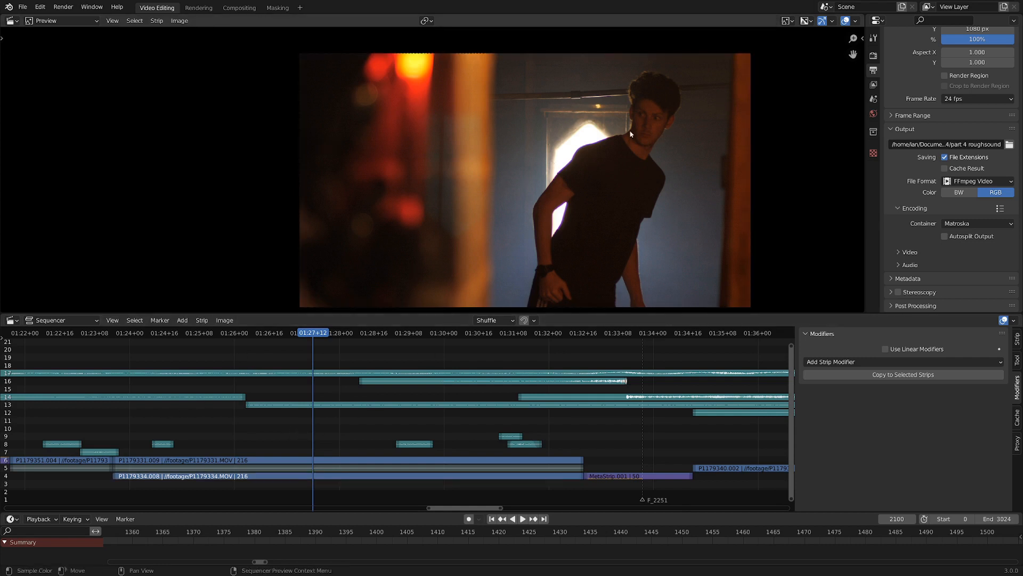
# - Scrub the split-screen shot between frames 2180 and 2068, and replay it up to MetaStrip.001 at frame 2232
pyautogui.keyDown('shift'); pyautogui.moveTo(203, 418); pyautogui.dragTo(488, 429, button='right'); pyautogui.keyUp('shift')
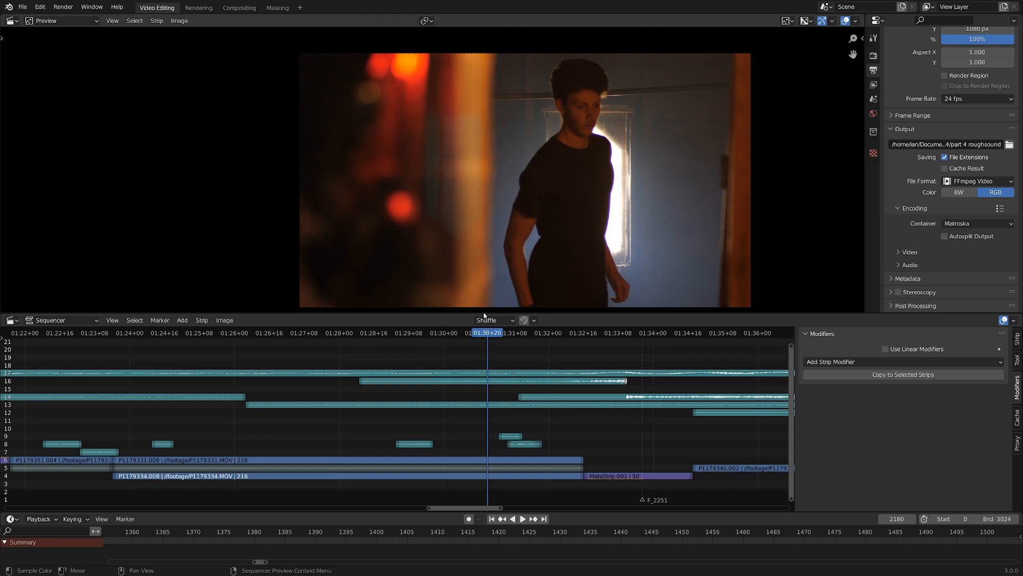
pyautogui.moveTo(540, 424); pyautogui.dragTo(244, 410, button='right')
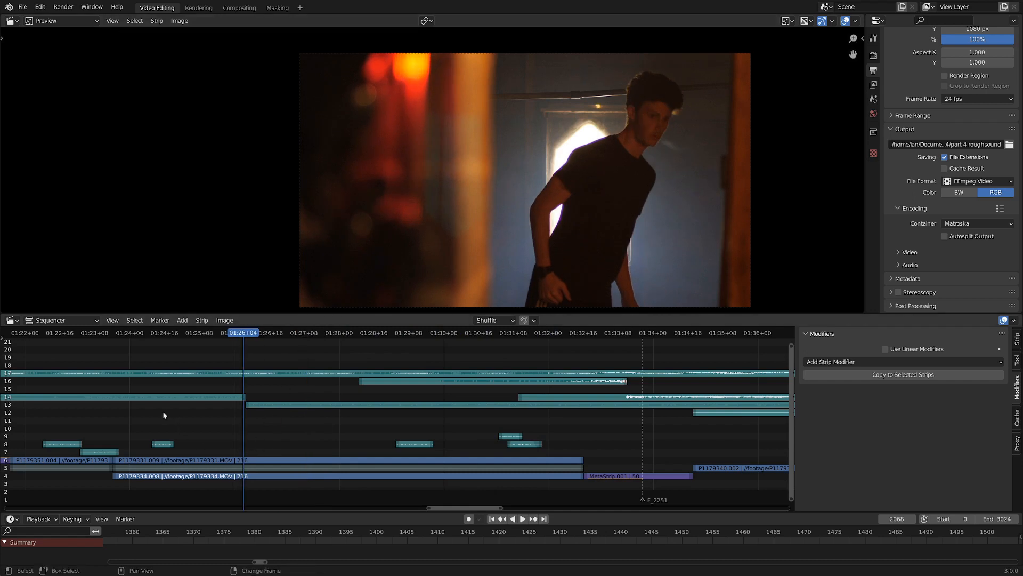
pyautogui.moveTo(180, 415); pyautogui.dragTo(210, 413, button='right')
pyautogui.press('space')
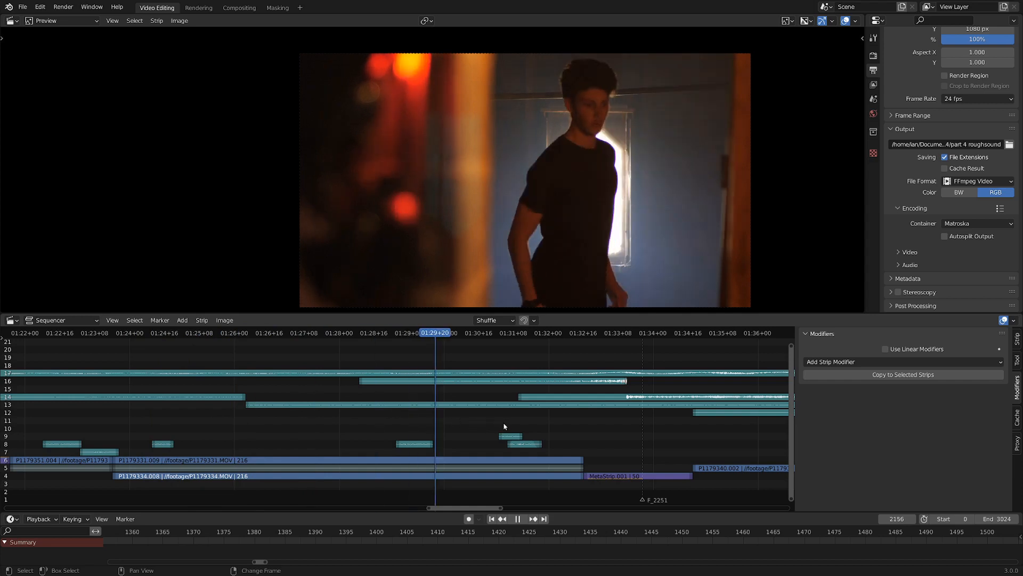
pyautogui.moveTo(613, 428); pyautogui.dragTo(666, 429, button='right')
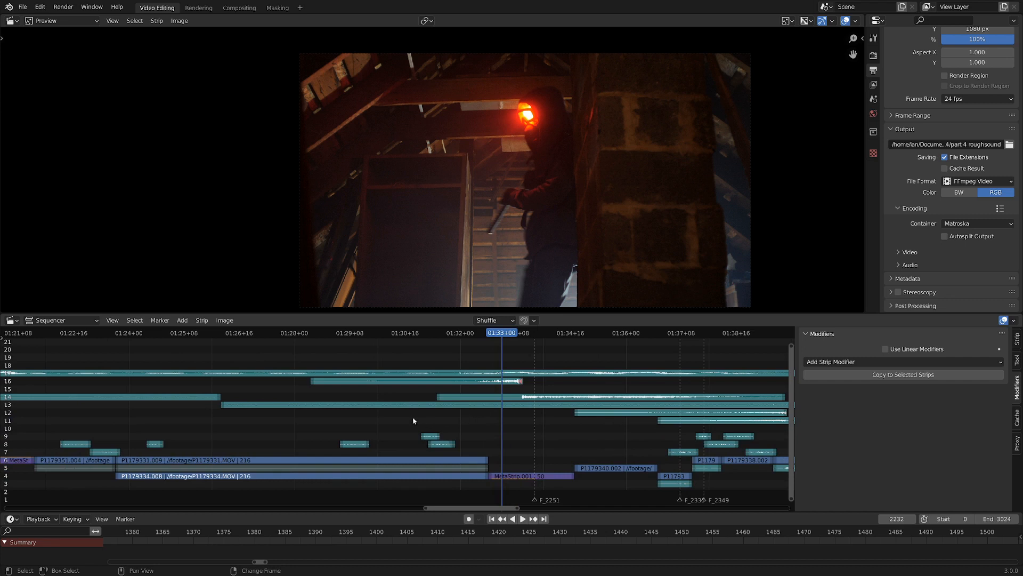
# - Scrub back from the split-screen shot to the wood close-up around frame 1944, and check the split screen at frame 2045
pyautogui.moveTo(437, 424); pyautogui.dragTo(414, 424, button='right')
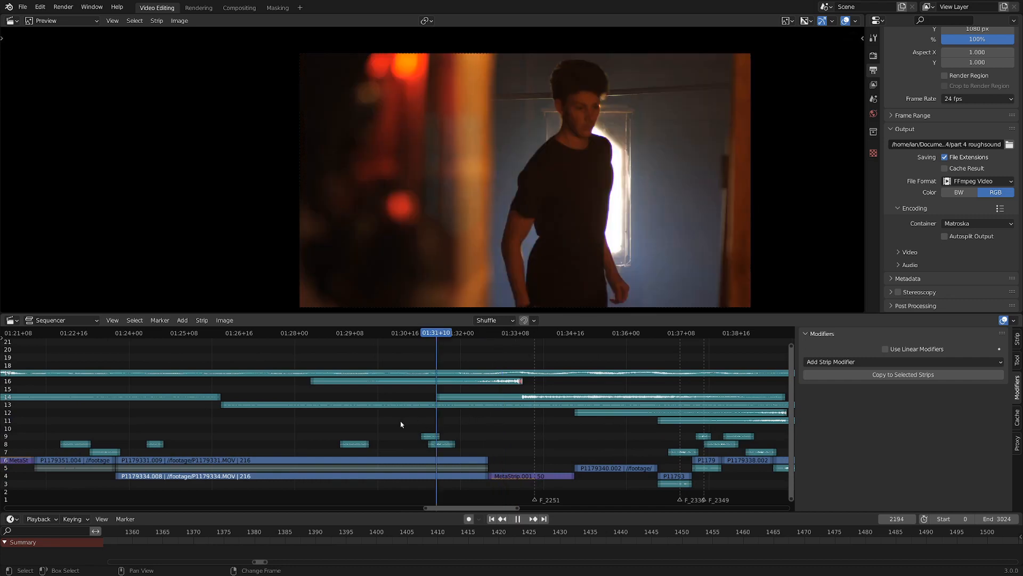
pyautogui.scroll(-6, 402, 423)
pyautogui.moveTo(406, 417); pyautogui.dragTo(598, 386, button='middle')
pyautogui.scroll(-10, 471, 430)
pyautogui.moveTo(473, 430); pyautogui.dragTo(401, 413, button='right')
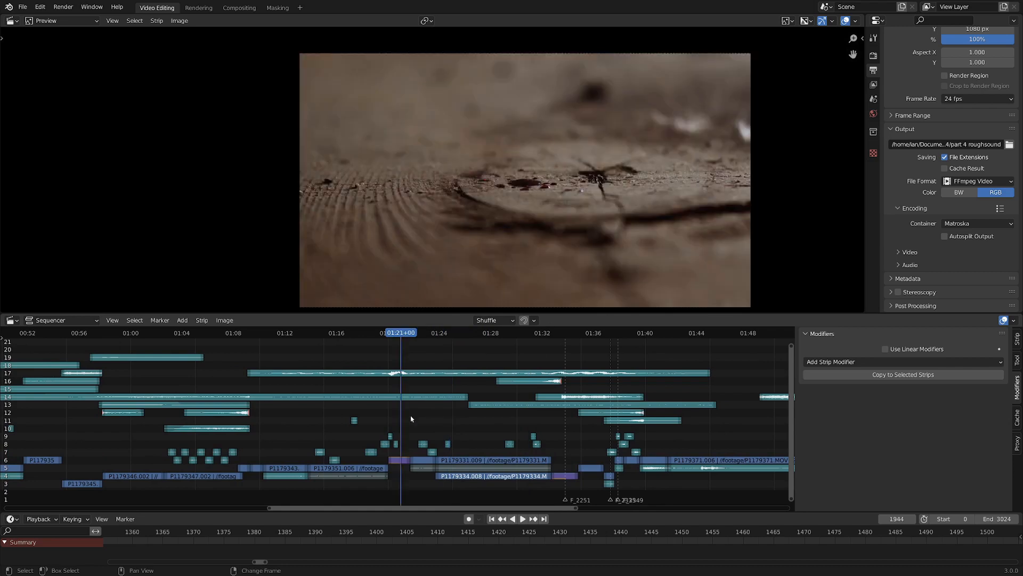
pyautogui.rightClick(455, 414)
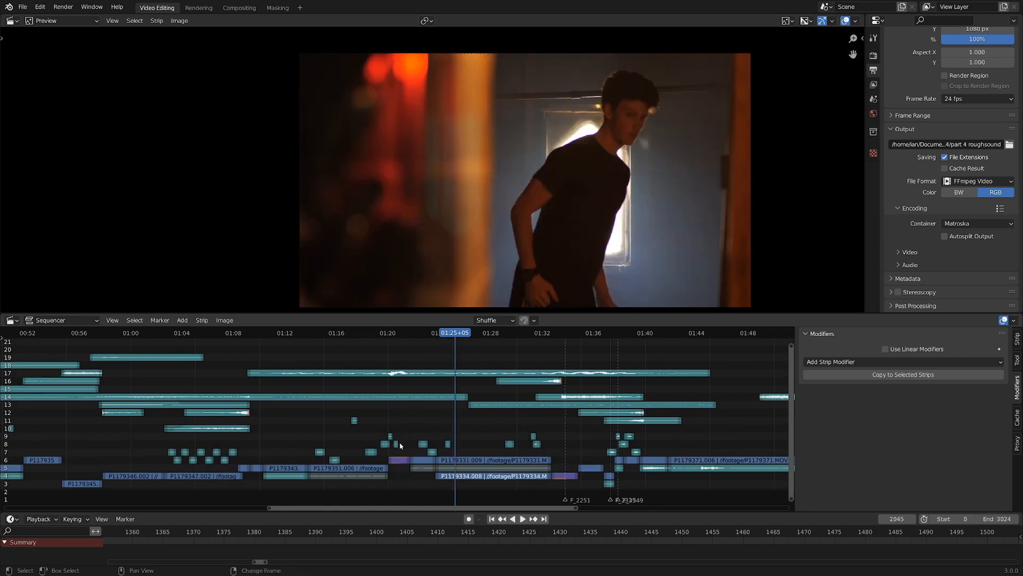
# - Play the edit from frame 1942 through the split-screen shot and stop at frame 2193
pyautogui.rightClick(400, 397)
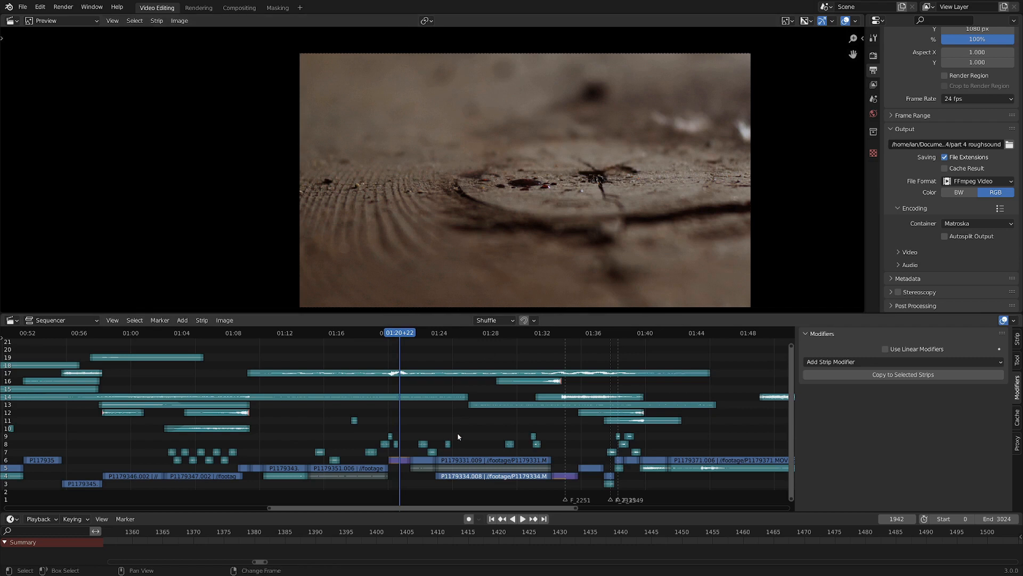
pyautogui.press('space')
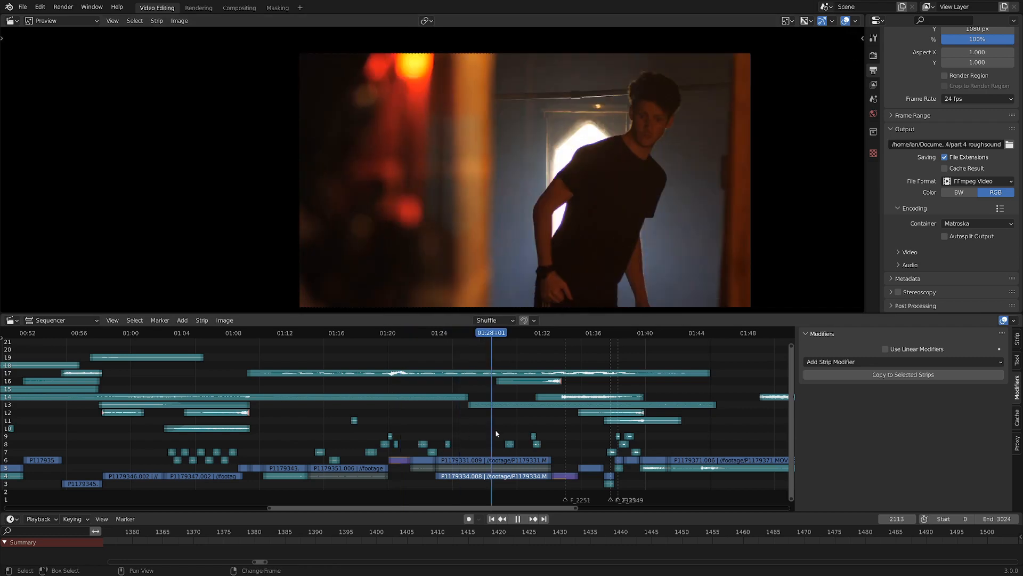
pyautogui.press('space')
pyautogui.scroll(-4, 499, 424)
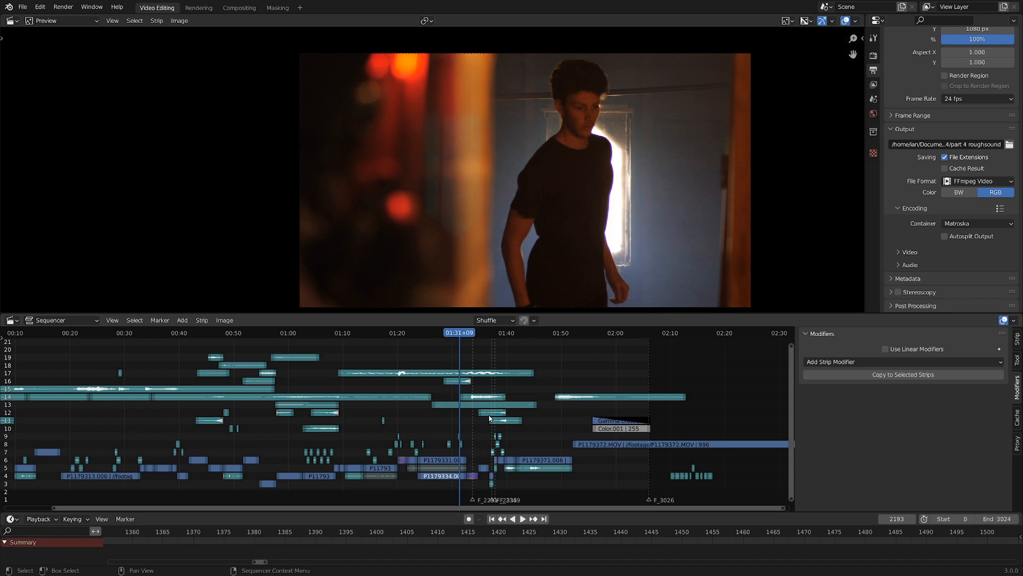
pyautogui.scroll(4, 489, 414)
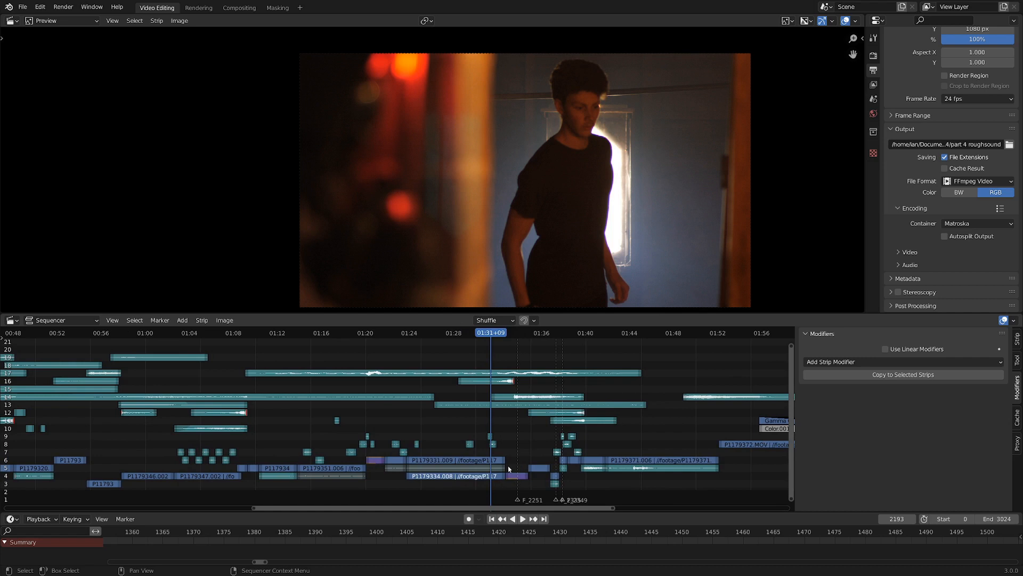